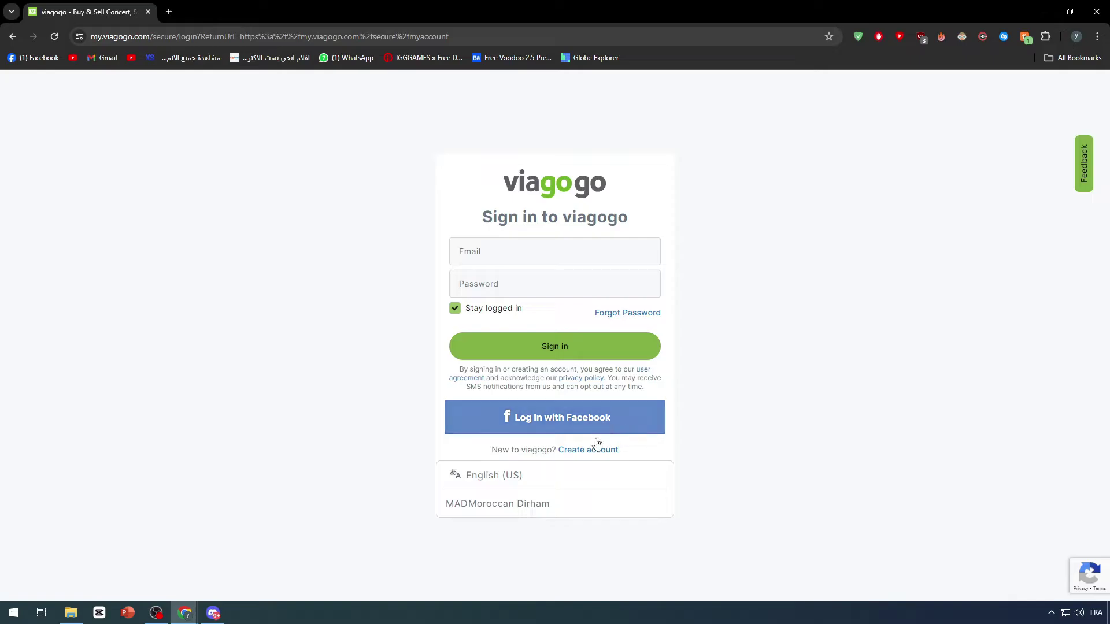
Step: Sign in to viagogo with the Facebook account, granting the requested access, and open the Sell Tickets page
left_click(592, 430)
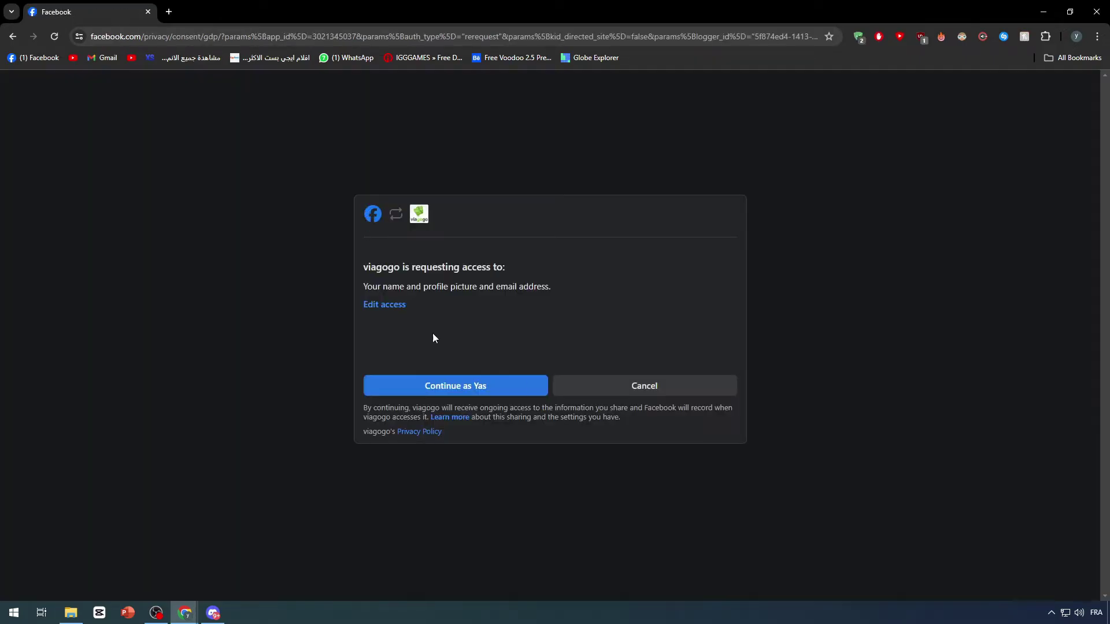
left_click(518, 386)
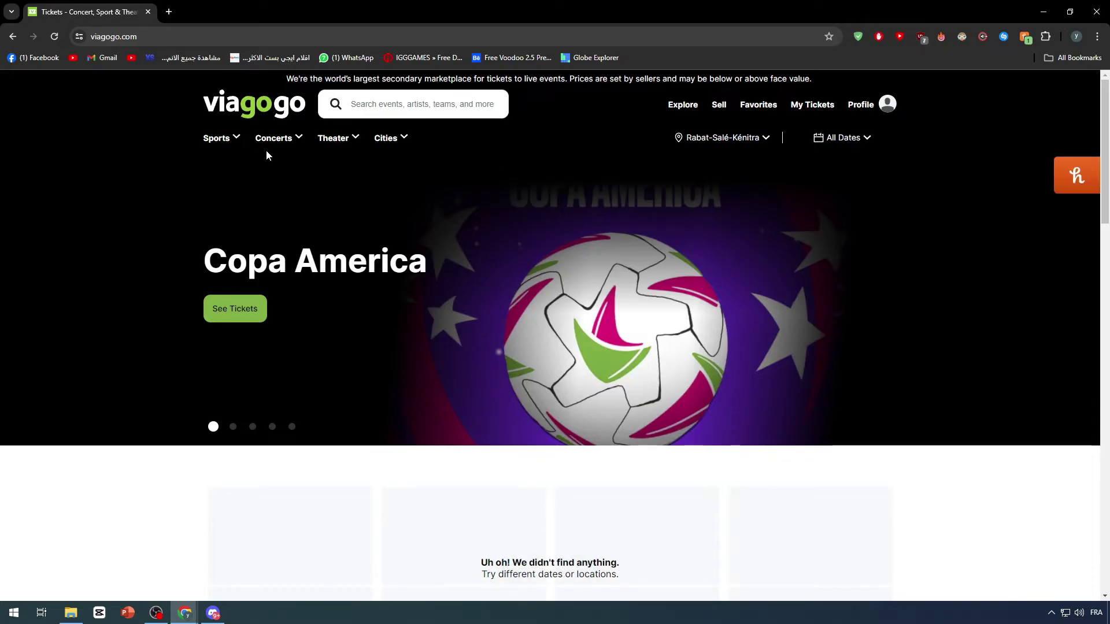
mouse_move(720, 108)
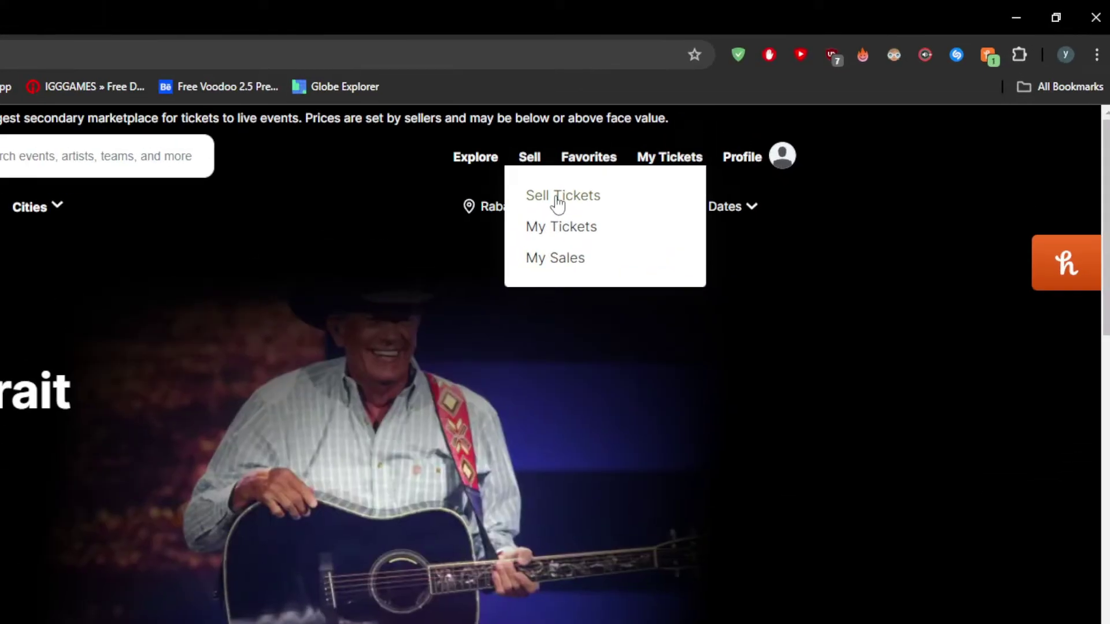
left_click(738, 131)
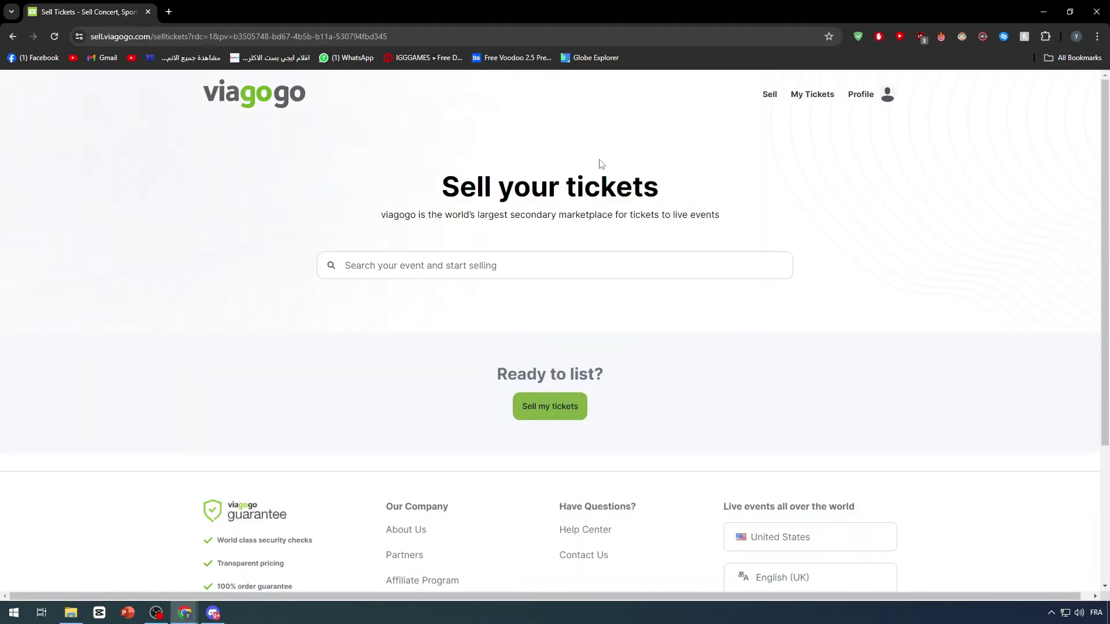
Step: Search the events to sell for "re" and open the Real Madrid CF events
left_click_drag(467, 179, 726, 206)
left_click(513, 179)
left_click(533, 407)
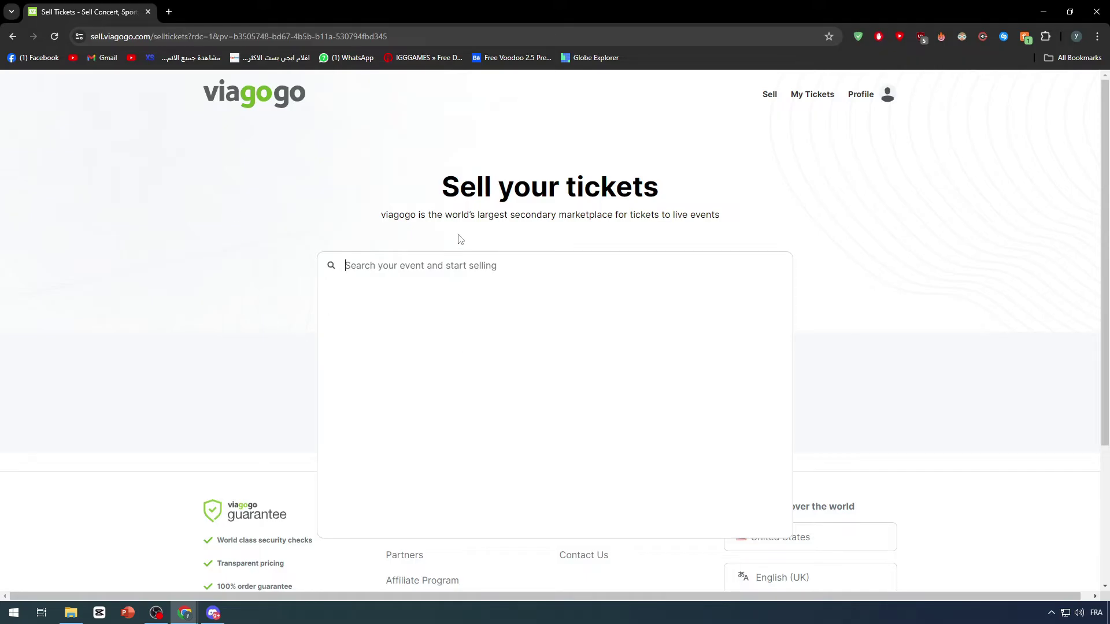
type("re")
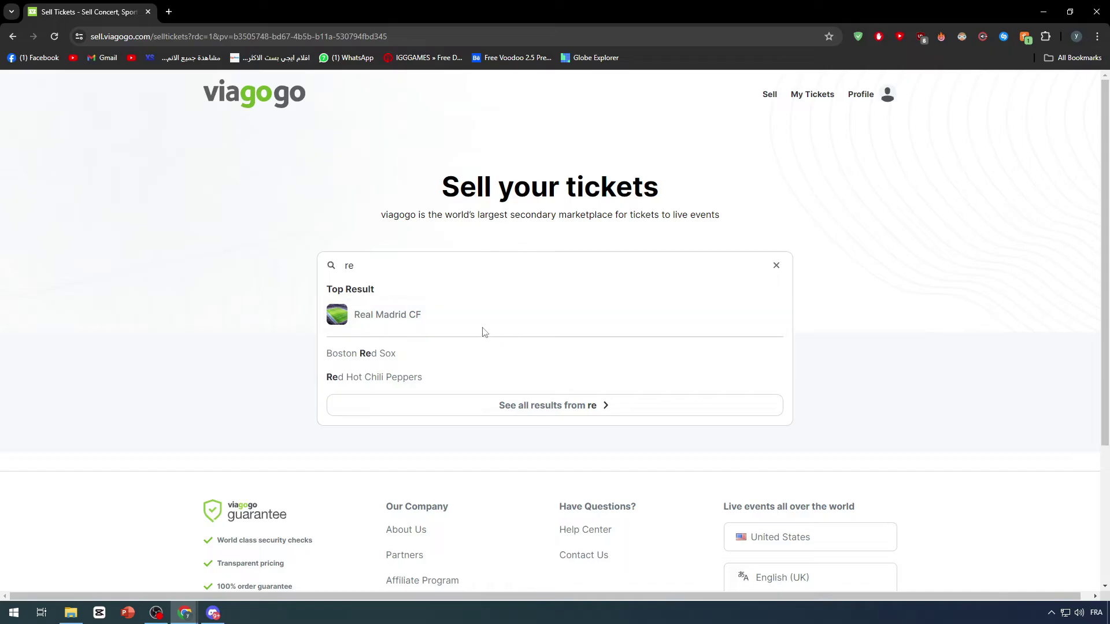
left_click(408, 314)
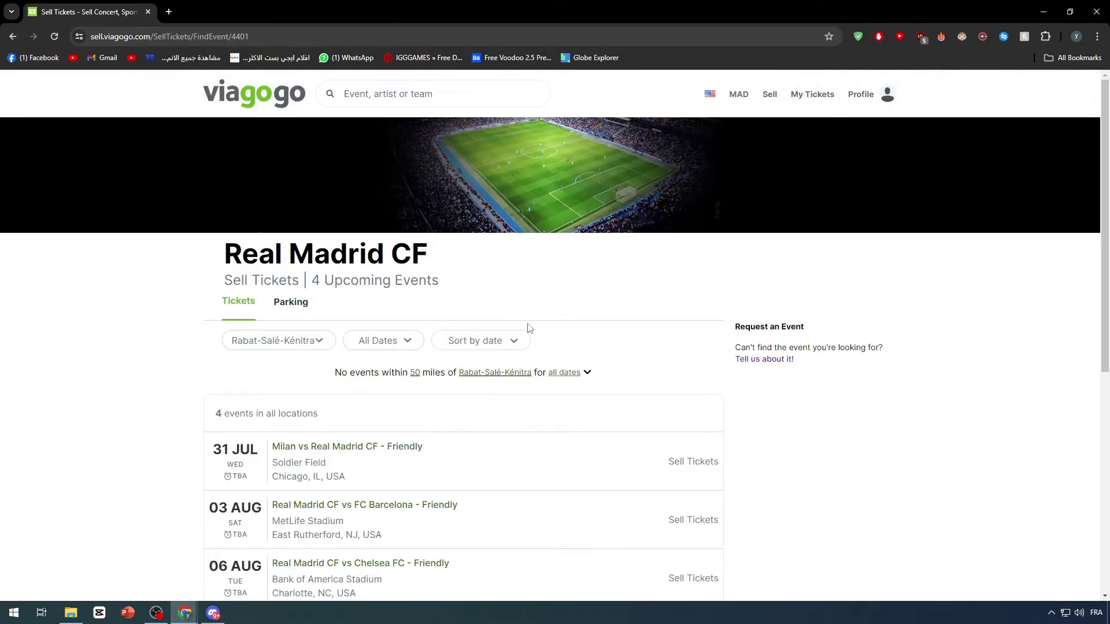
Step: Start a ticket listing for the Milan vs Real Madrid CF - Friendly event on 31 July
scroll(614, 421, "down", 4)
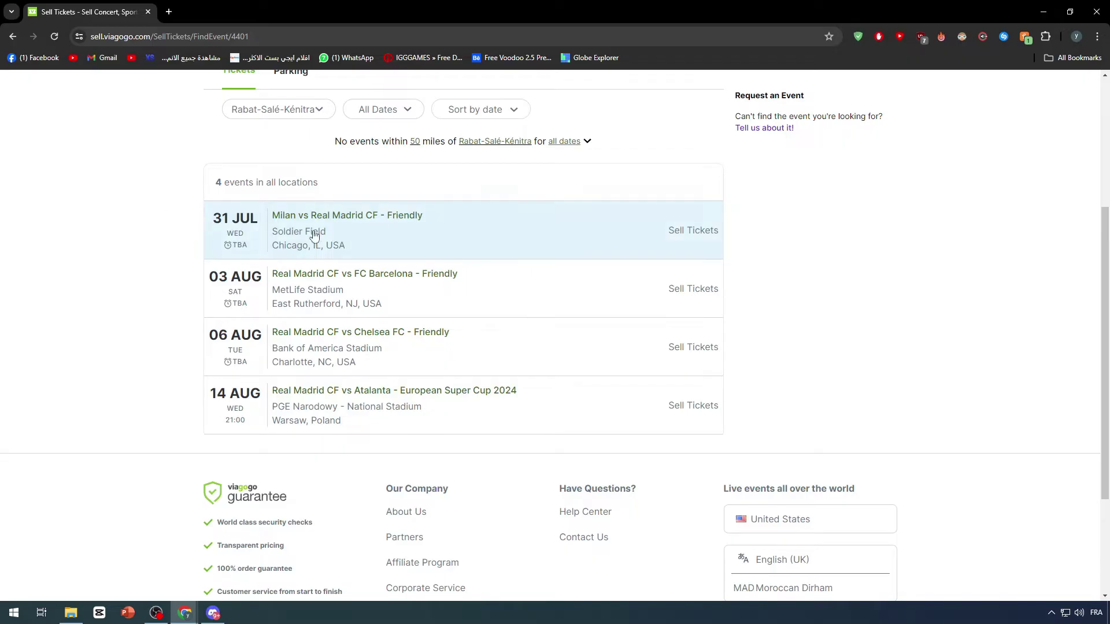
left_click(476, 250)
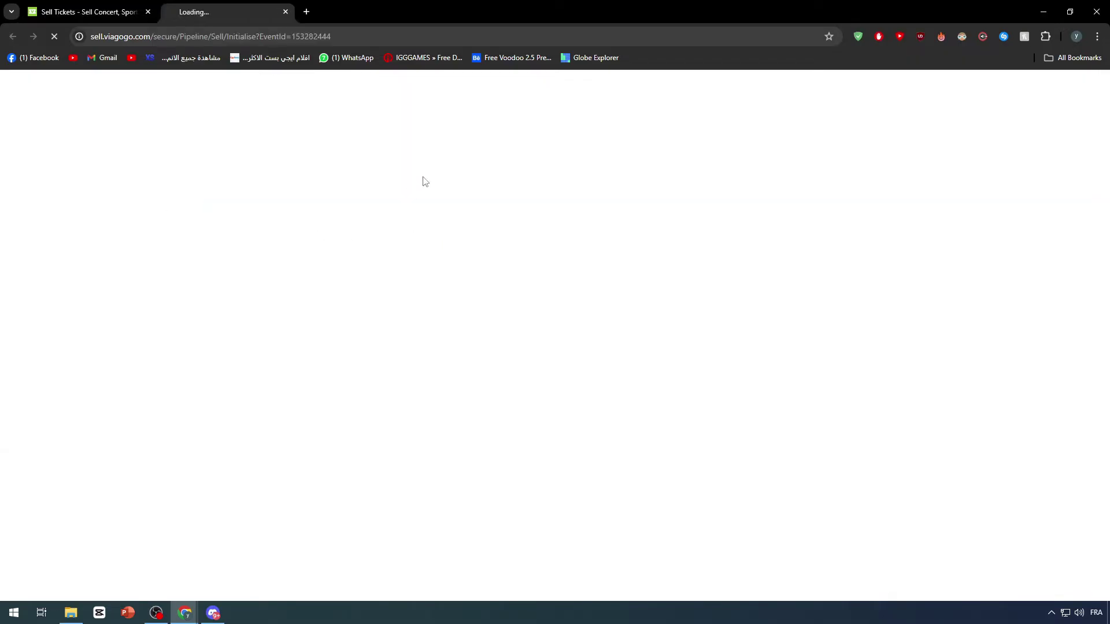
left_click(116, 11)
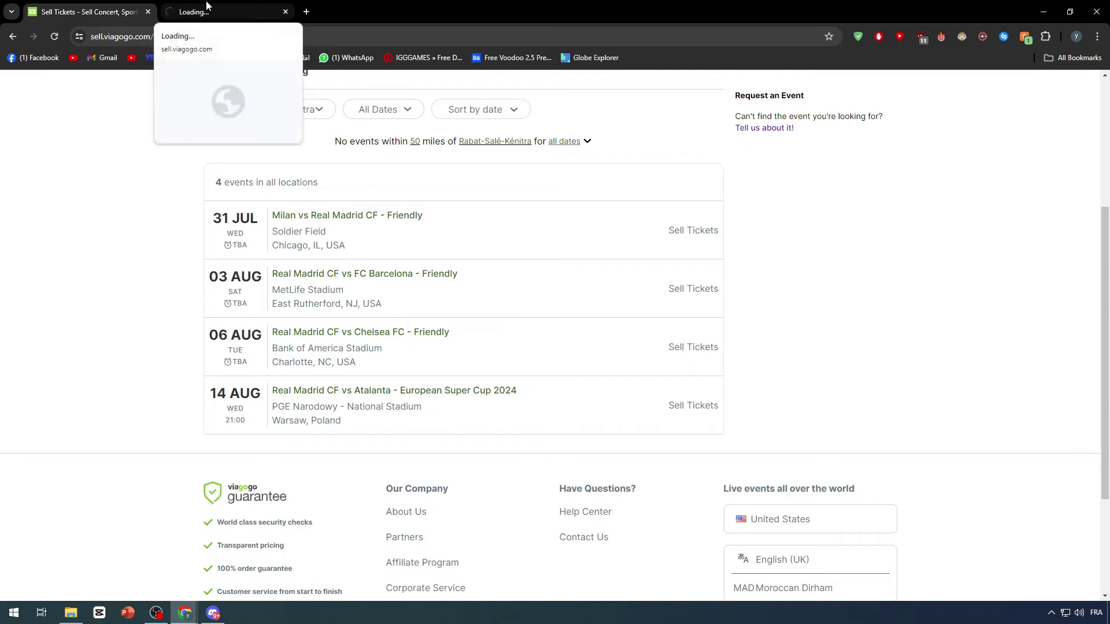
left_click(206, 8)
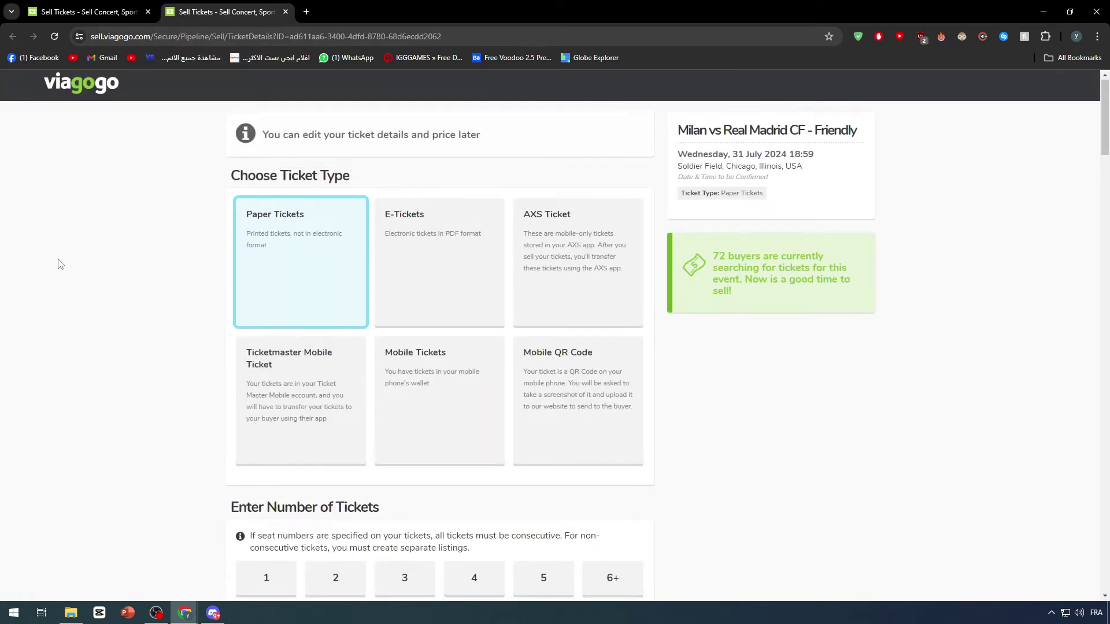
Step: Choose E-Tickets as the ticket type and set the number of tickets to 3
scroll(60, 264, "down", 2)
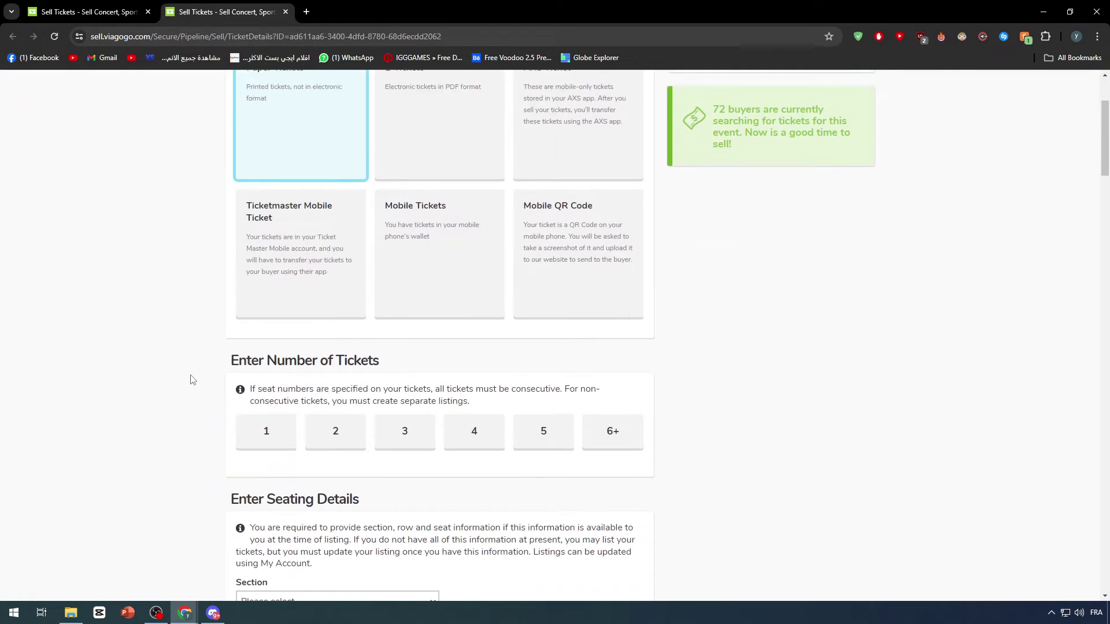
scroll(193, 380, "up", 2)
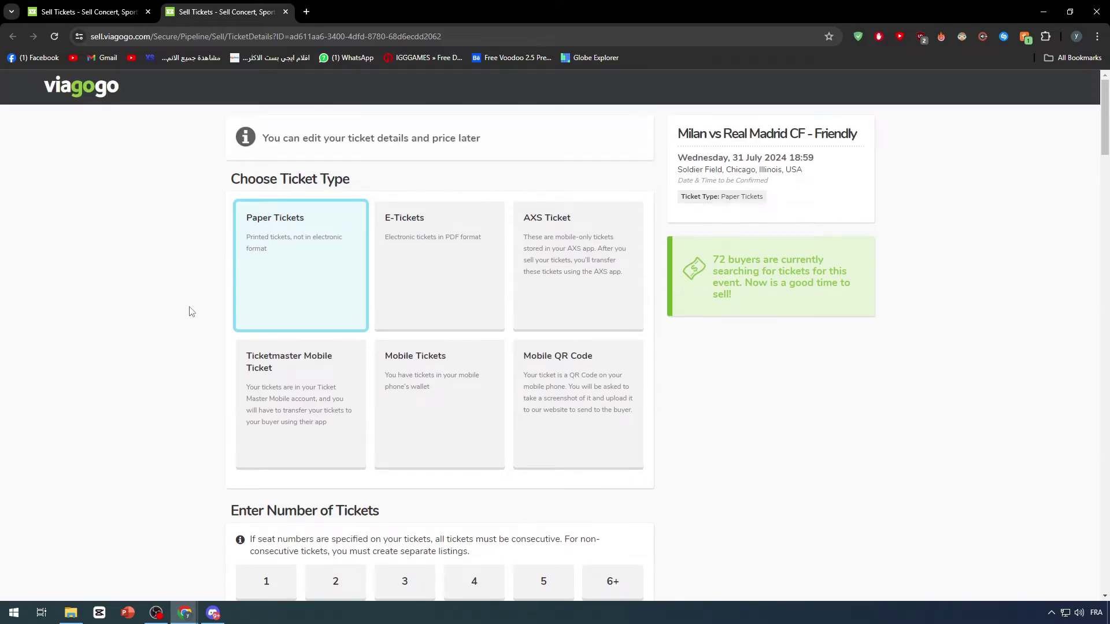
scroll(188, 309, "down", 7)
scroll(279, 270, "up", 4)
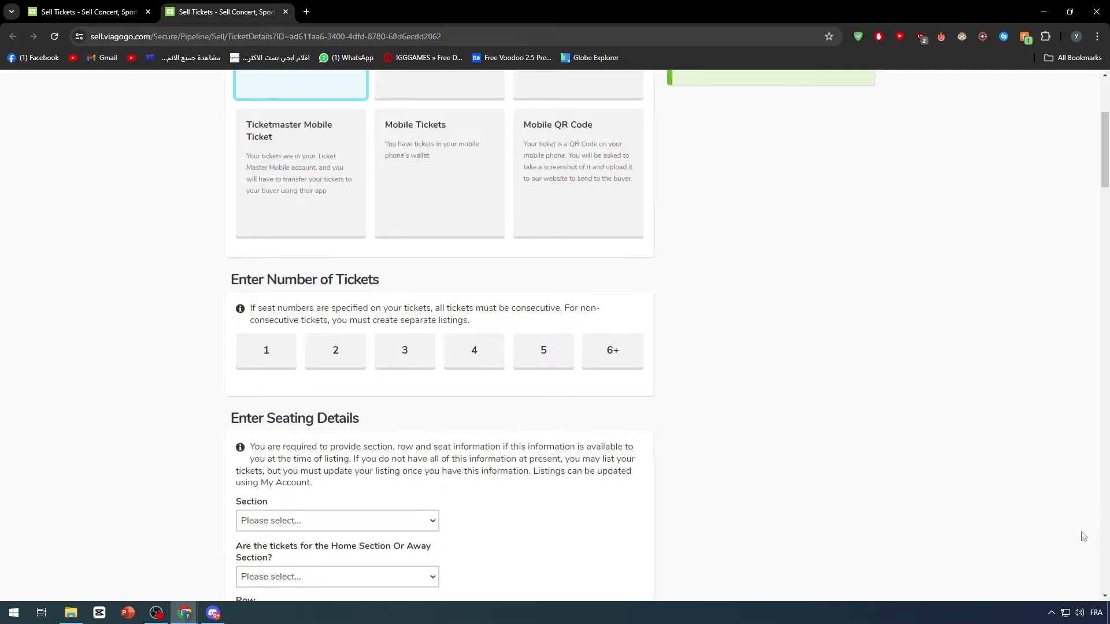
scroll(505, 296, "up", 2)
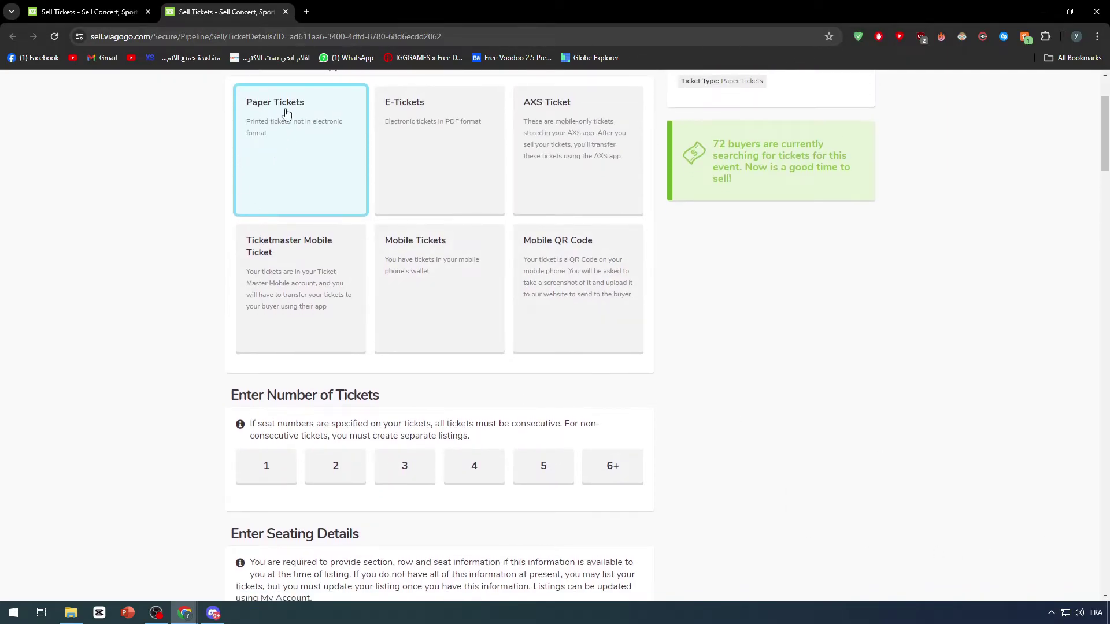
left_click(426, 134)
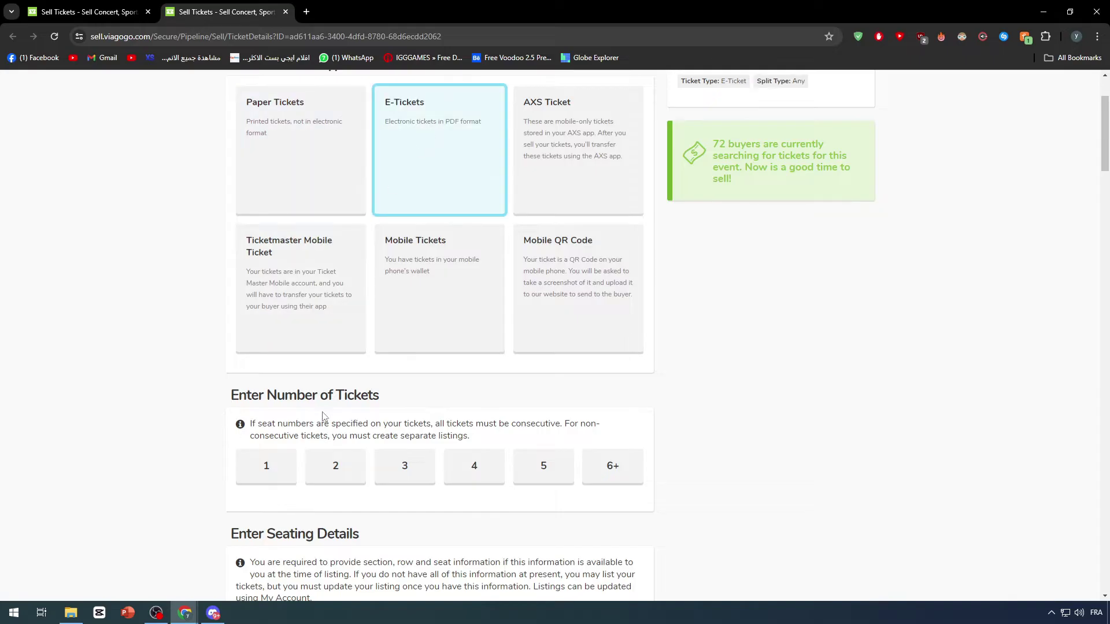
scroll(347, 411, "down", 1)
left_click(424, 415)
Step: Set the split type to "Avoid leaving one ticket"
scroll(411, 399, "down", 3)
scroll(428, 365, "up", 1)
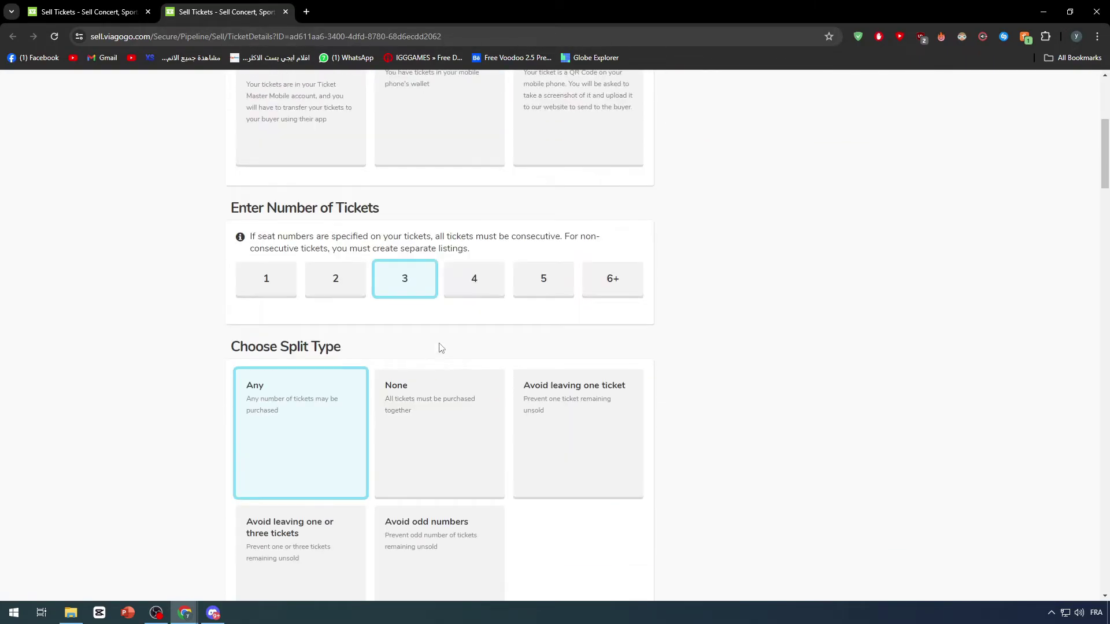
scroll(441, 348, "down", 2)
left_click_drag(247, 232, 397, 237)
left_click(396, 237)
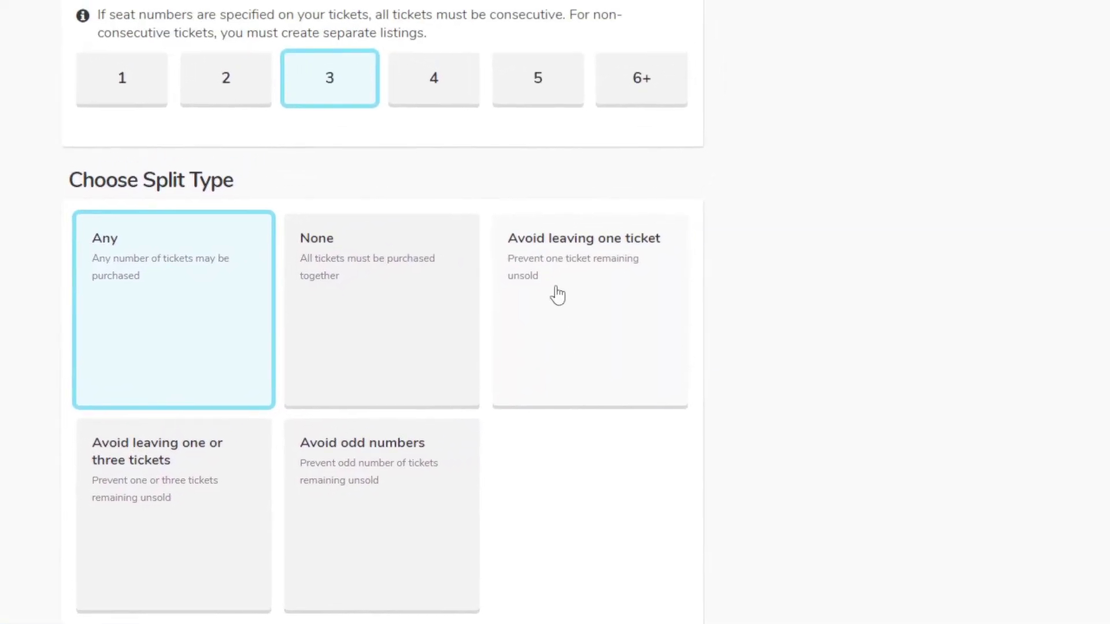
left_click(558, 296)
Step: Read the seating details instructions on providing section, row and seat information for the listing
scroll(558, 296, "down", 2)
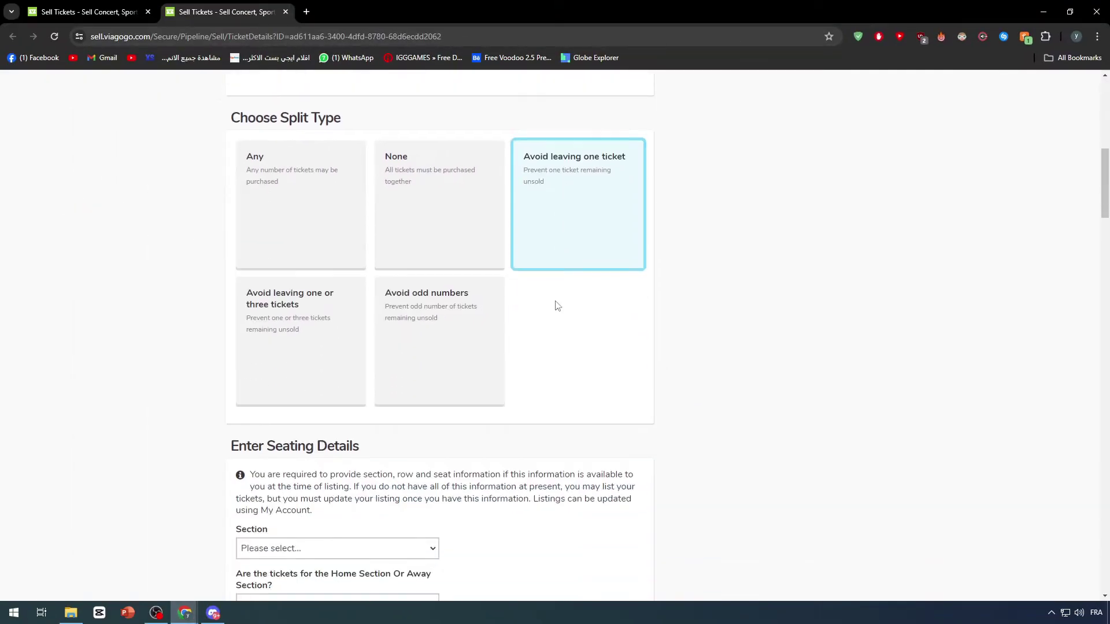
scroll(557, 306, "down", 4)
left_click_drag(219, 206, 439, 210)
left_click(414, 211)
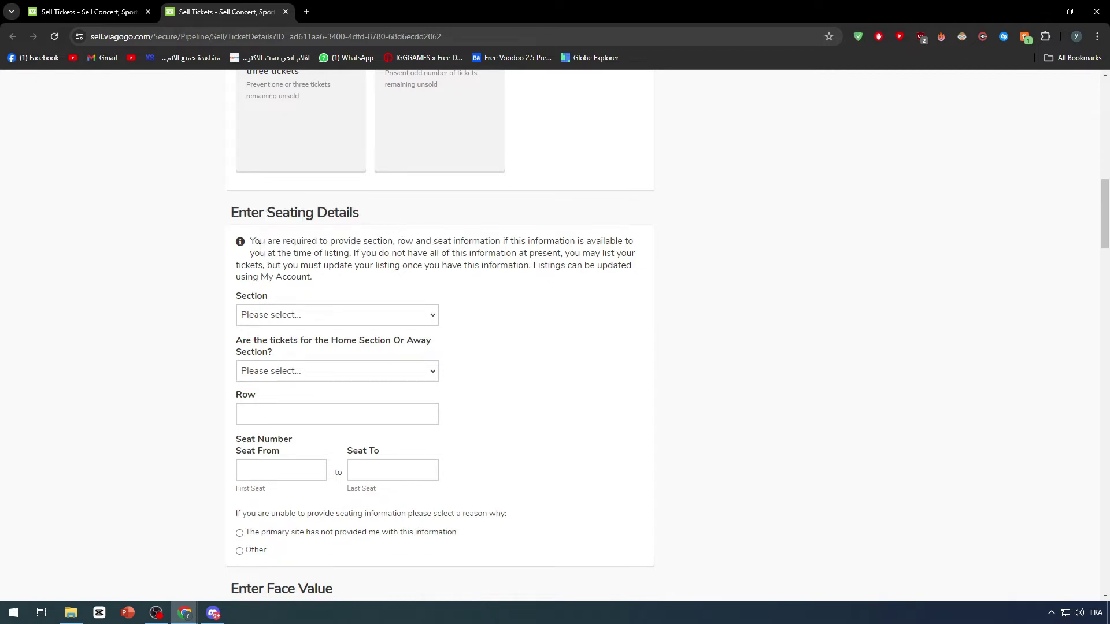
left_click_drag(260, 248, 390, 254)
left_click(415, 238)
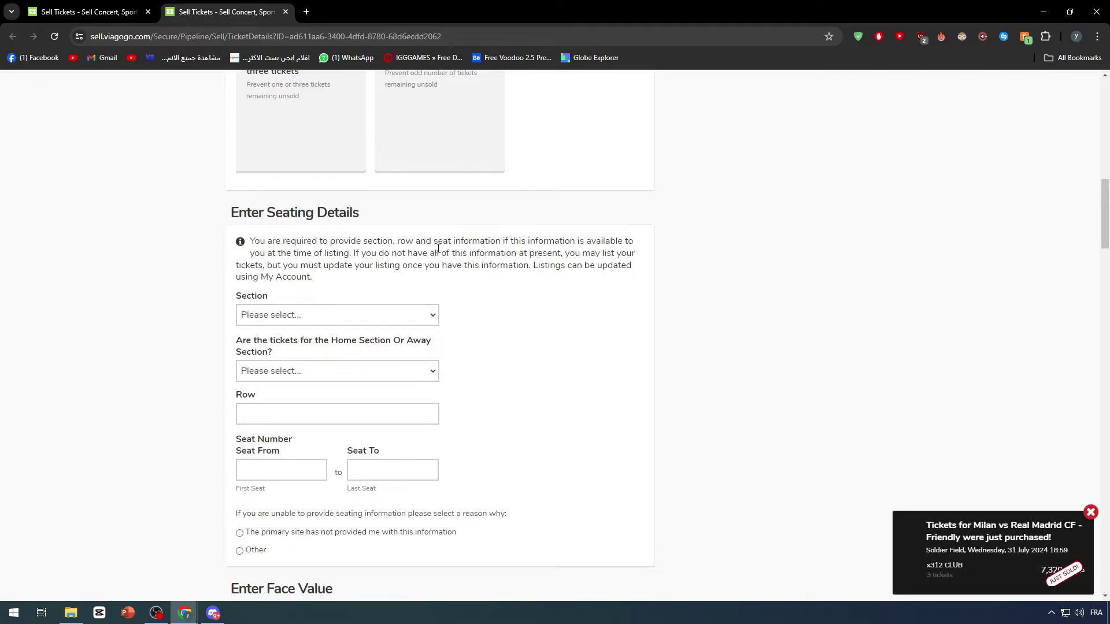
left_click_drag(460, 242, 692, 243)
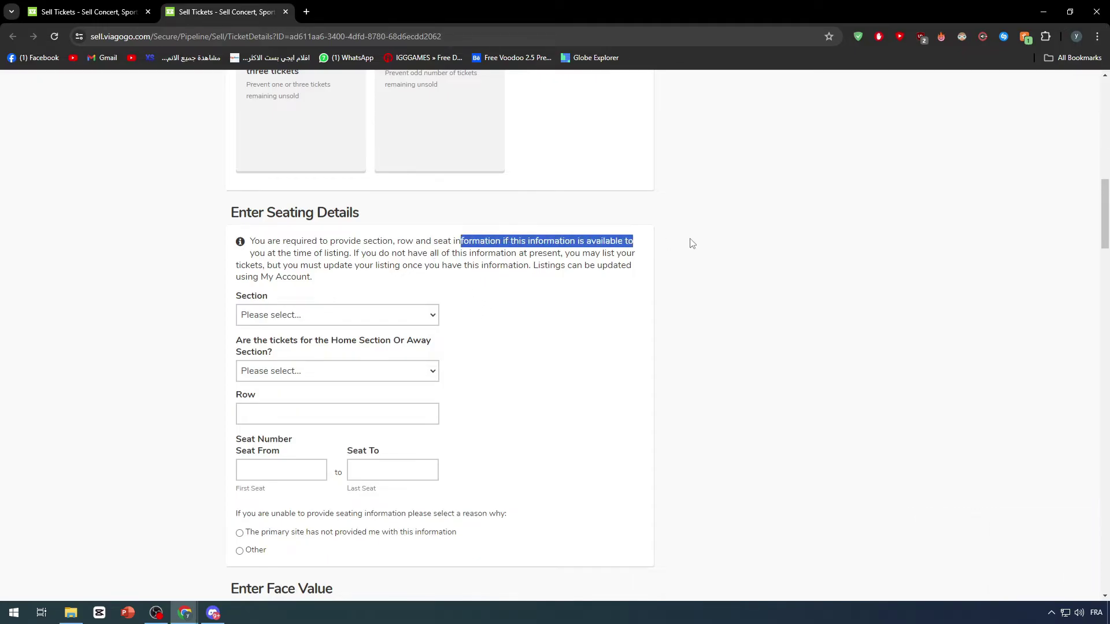
left_click(292, 264)
left_click_drag(370, 253, 334, 265)
left_click(462, 270)
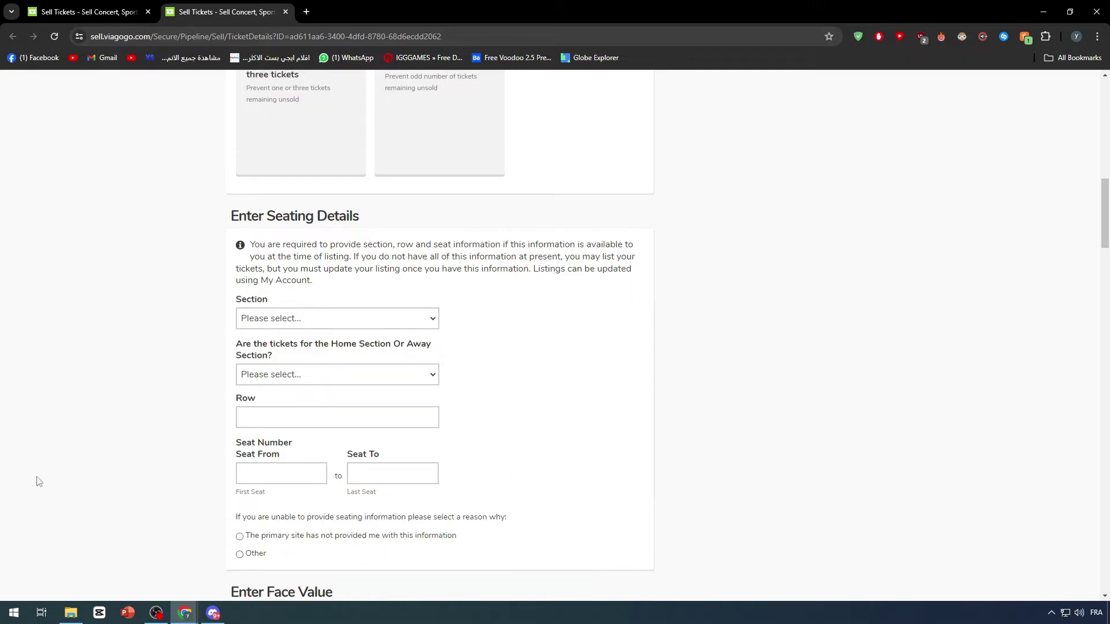
scroll(989, 569, "up", 1)
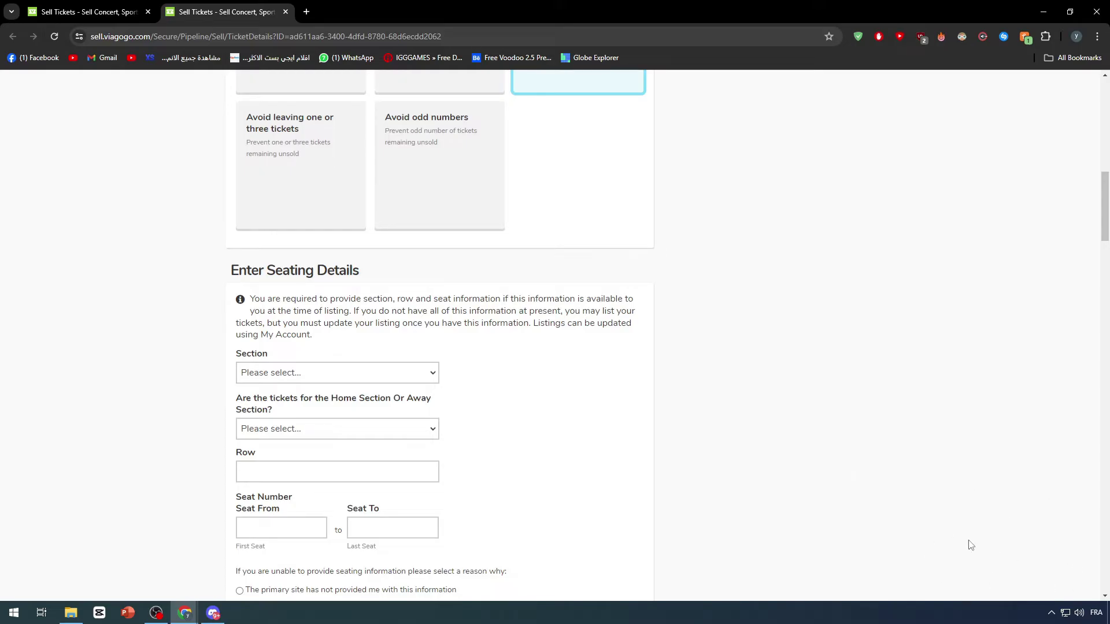
scroll(157, 399, "down", 1)
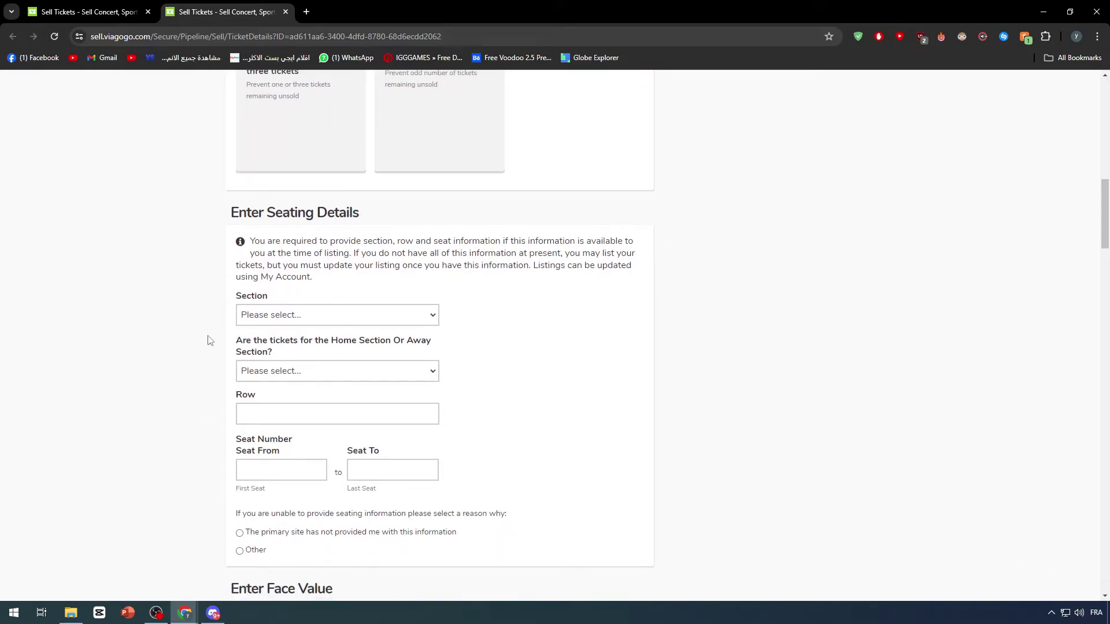
Step: Set the seating section to Middle Midfield
left_click(268, 315)
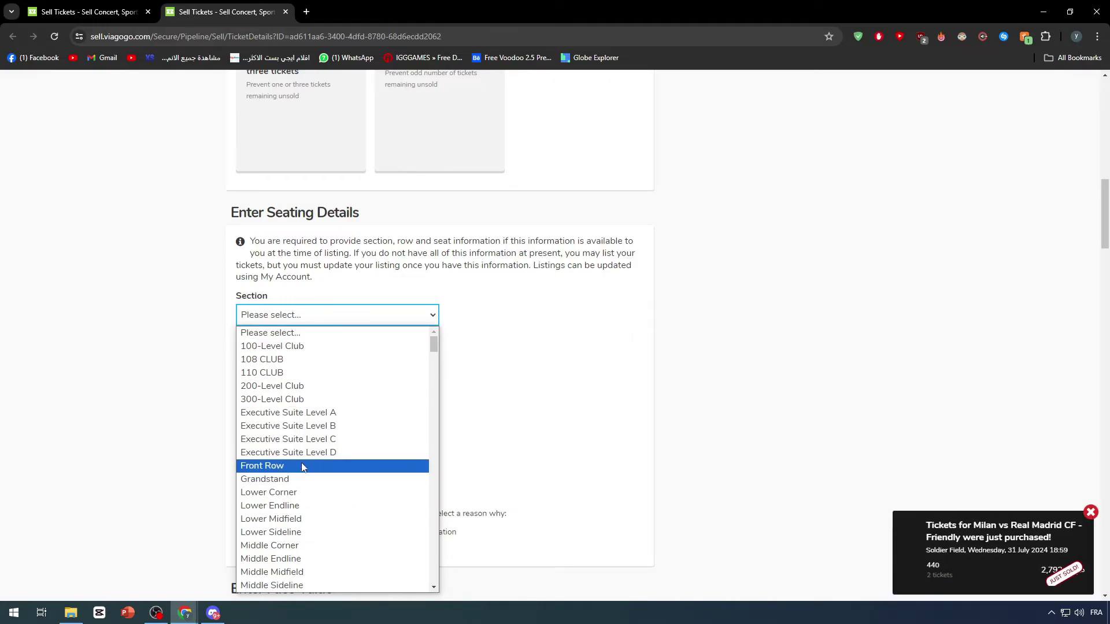
left_click_drag(1033, 538, 1073, 570)
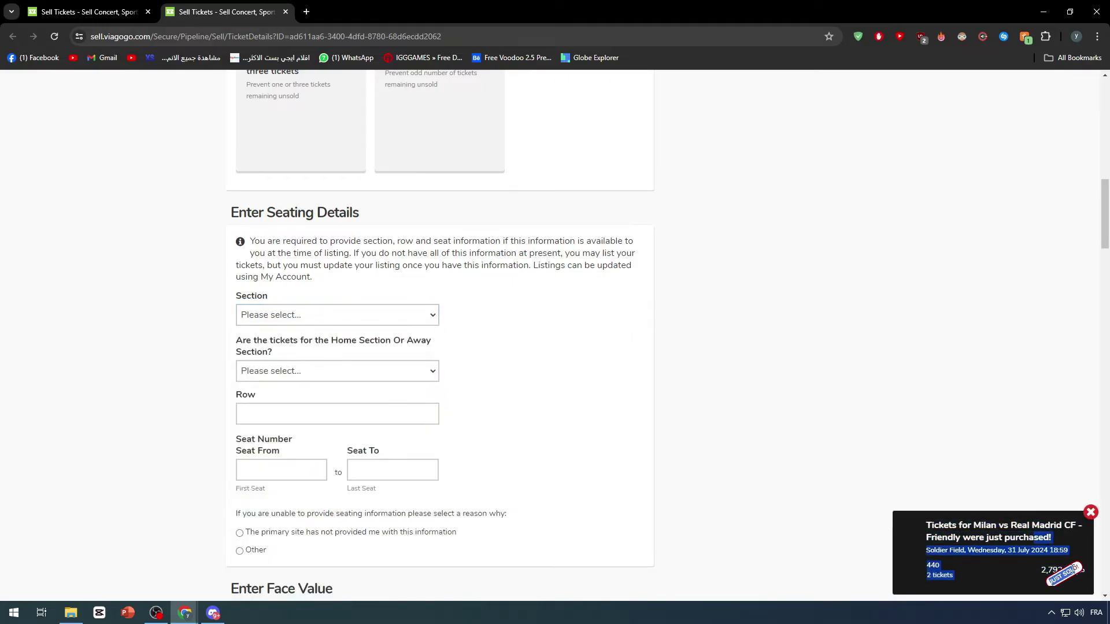
left_click(291, 317)
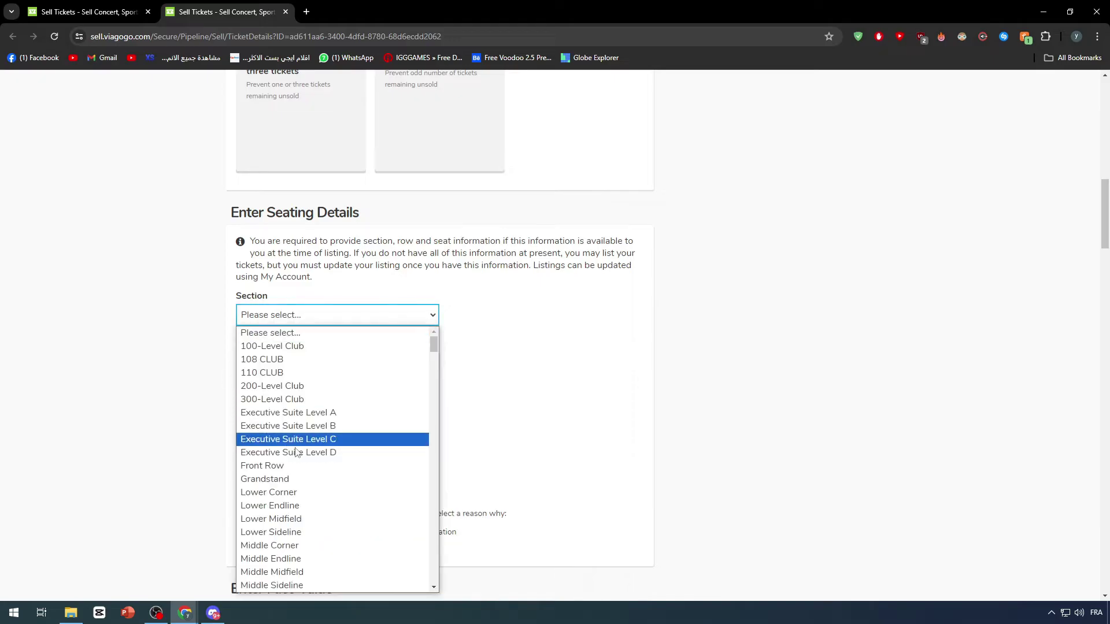
scroll(321, 472, "down", 3)
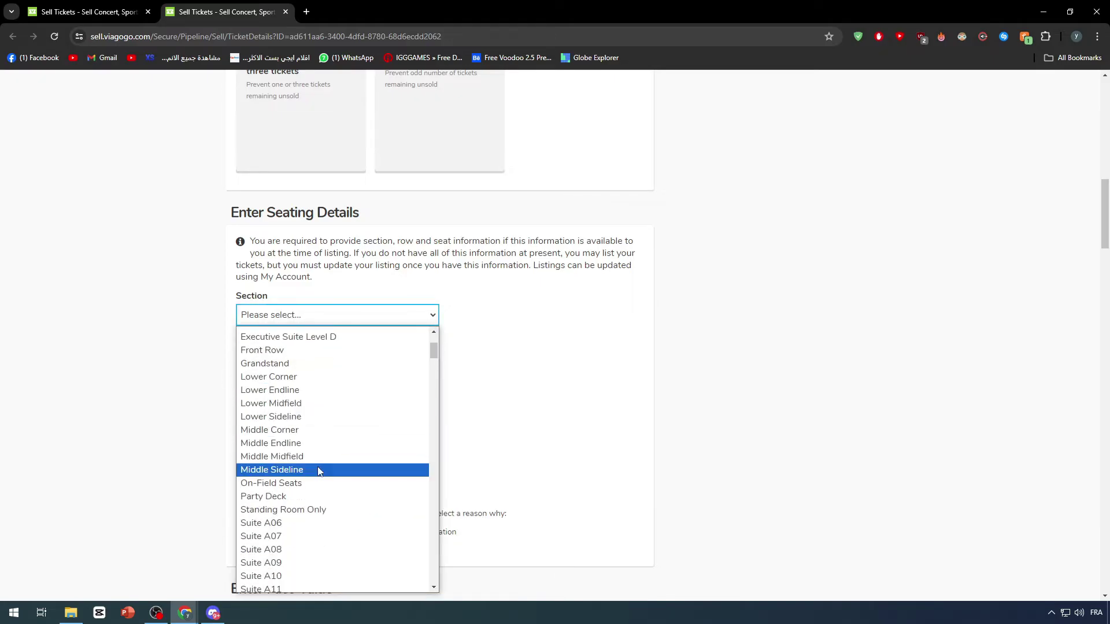
left_click(304, 458)
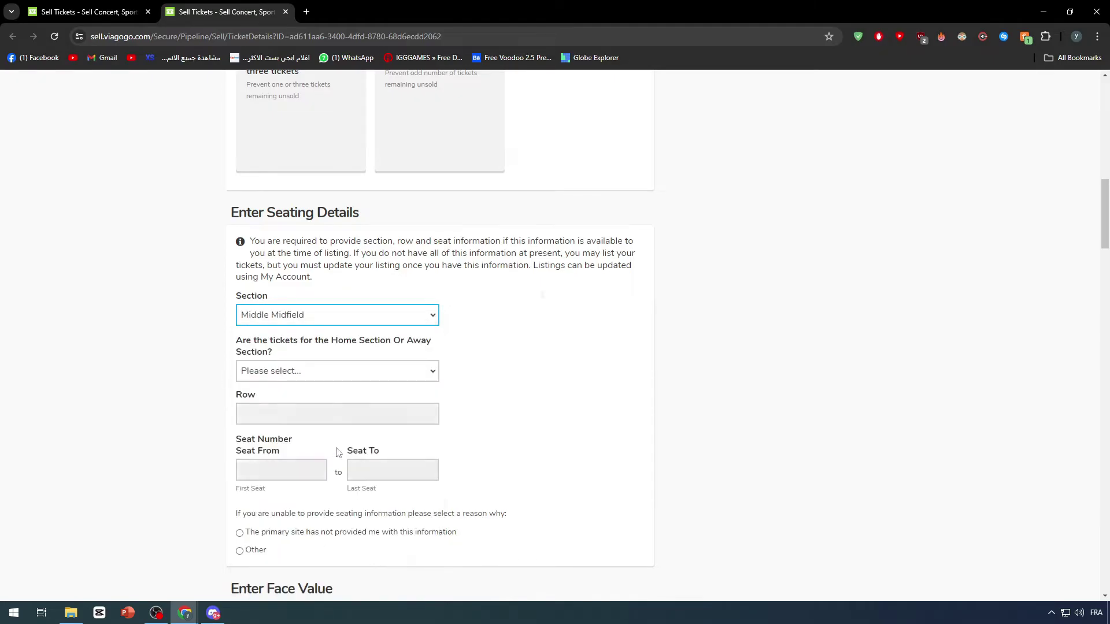
left_click(494, 316)
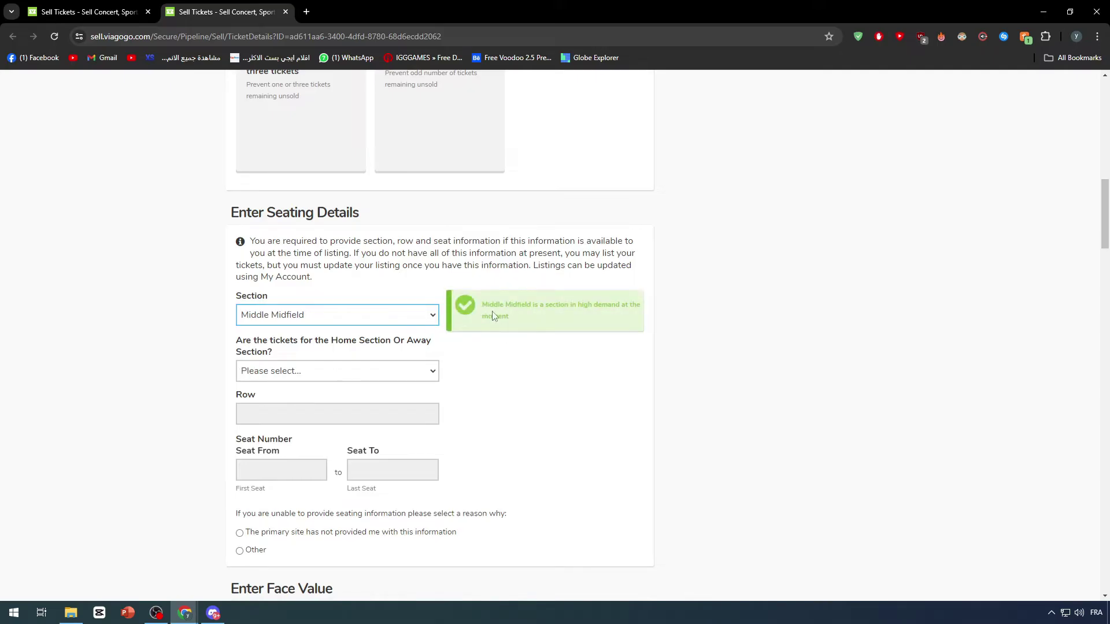
Step: Answer "Don't know" to whether the tickets are for the home or away section
left_click(438, 370)
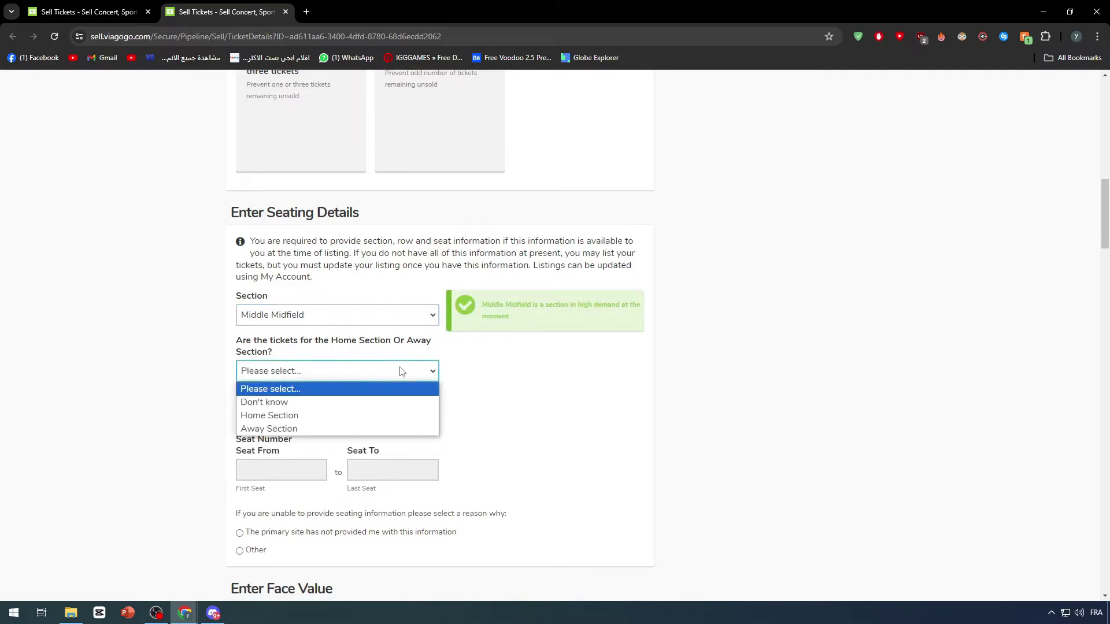
left_click(286, 382)
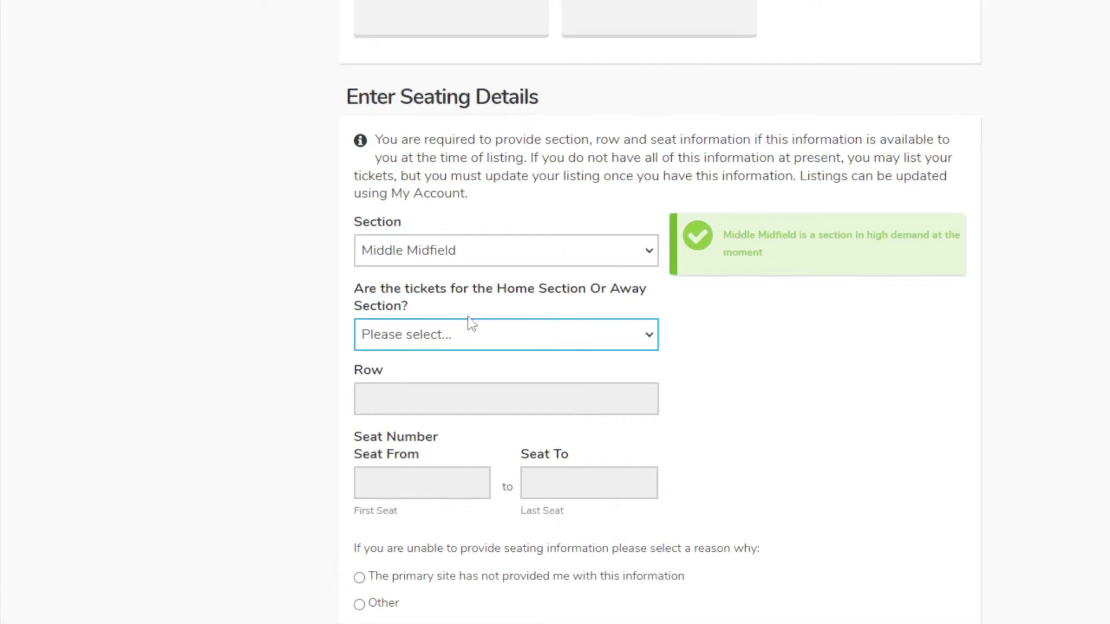
left_click(309, 371)
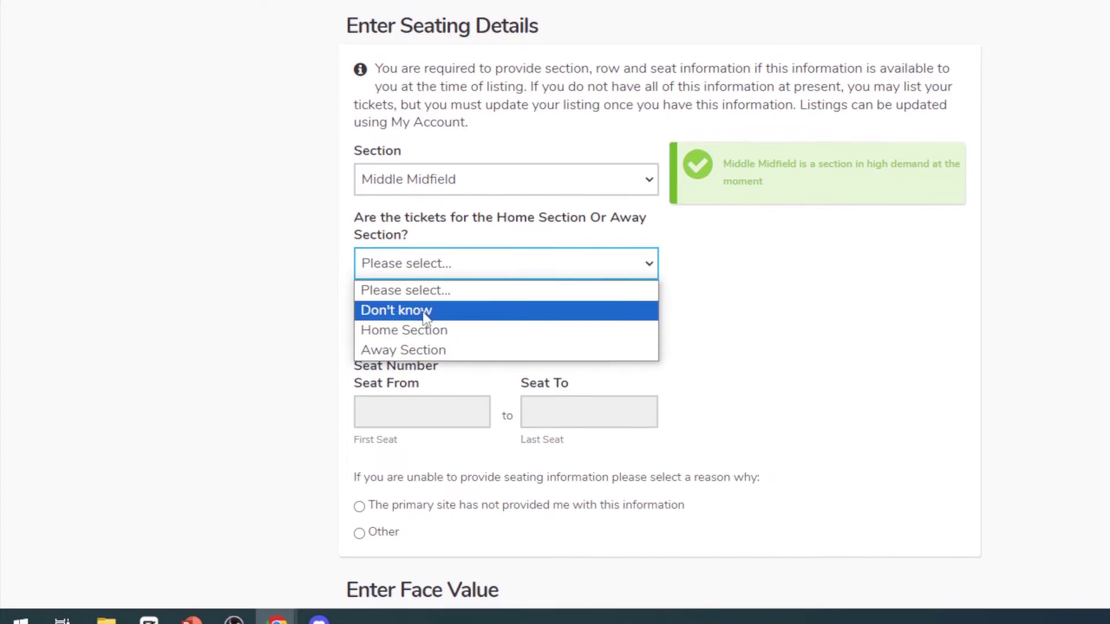
left_click(399, 298)
scroll(508, 300, "down", 2)
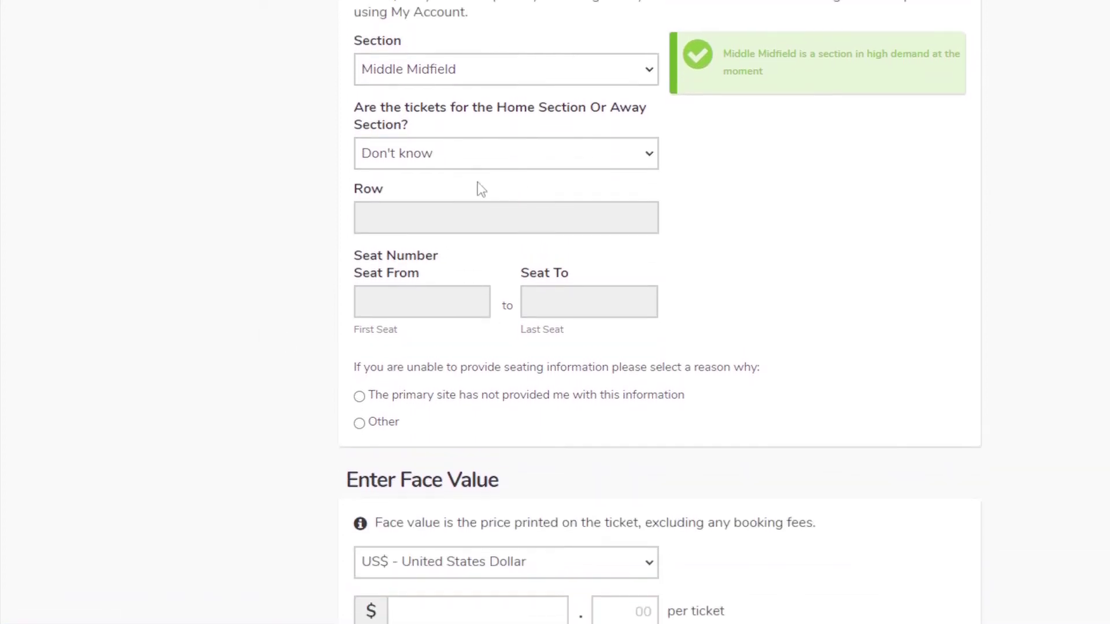
Step: Select "Other" as the reason for being unable to provide the row and seat information
left_click(404, 249)
left_click(376, 329)
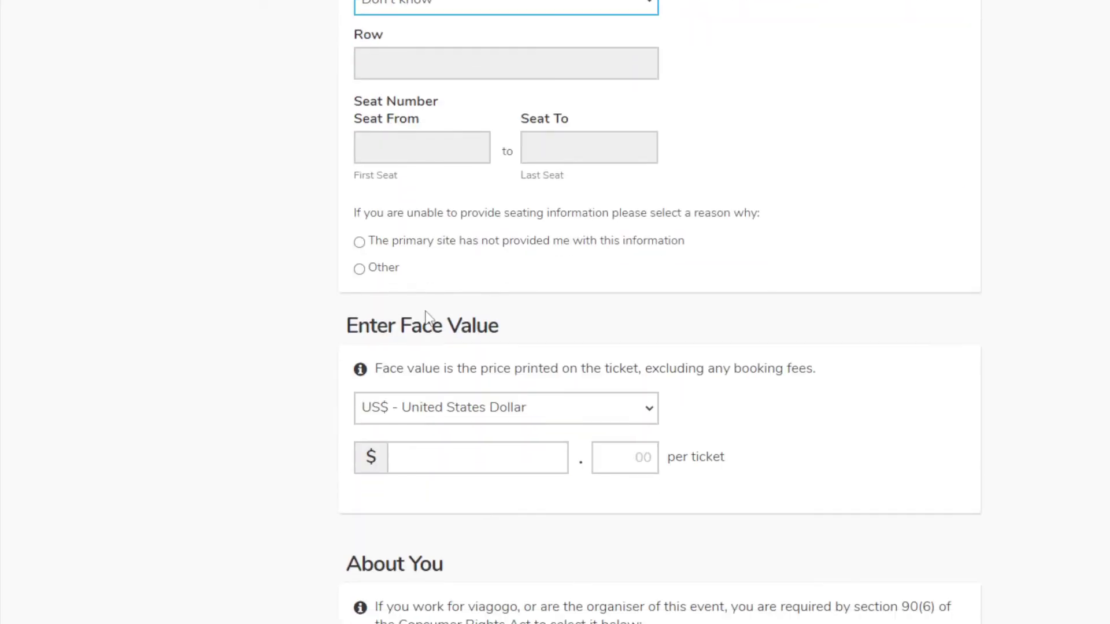
left_click(359, 241)
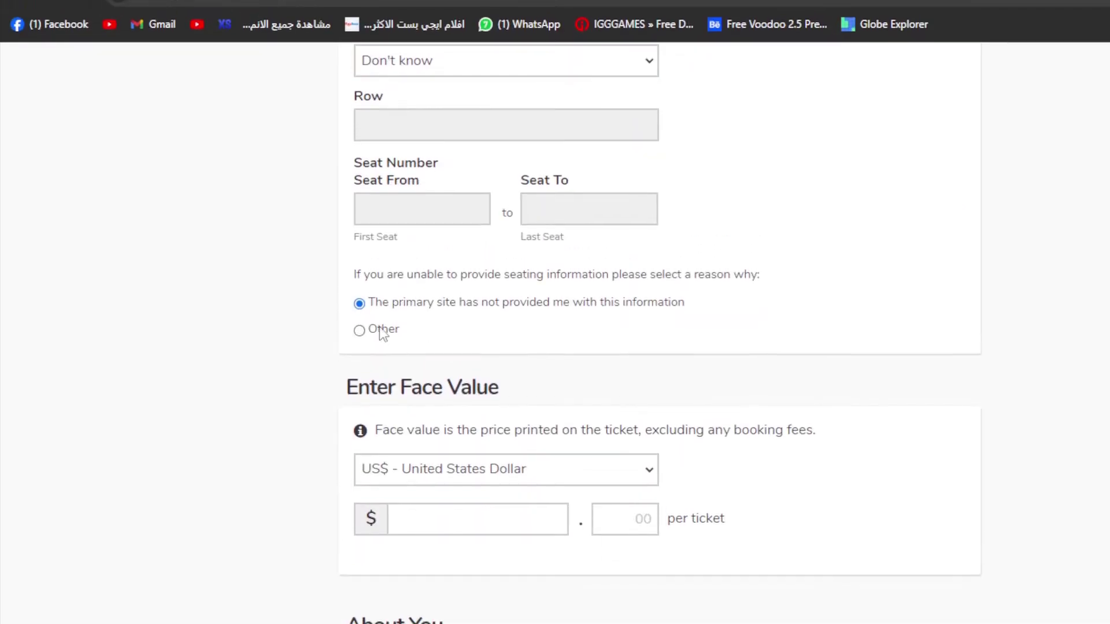
scroll(382, 272, "up", 3)
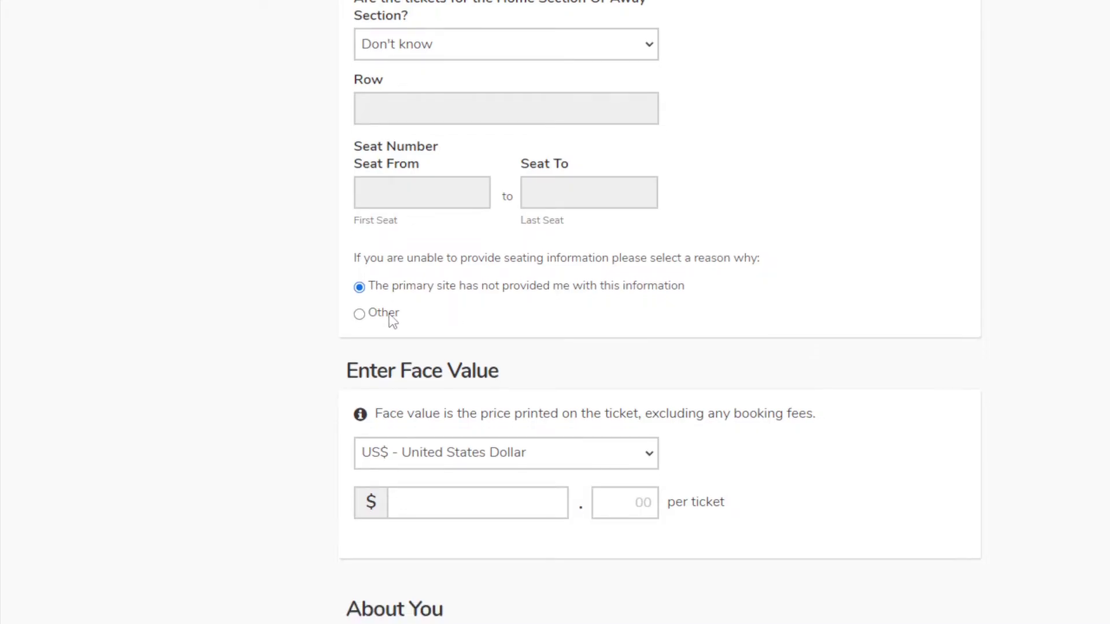
left_click(389, 315)
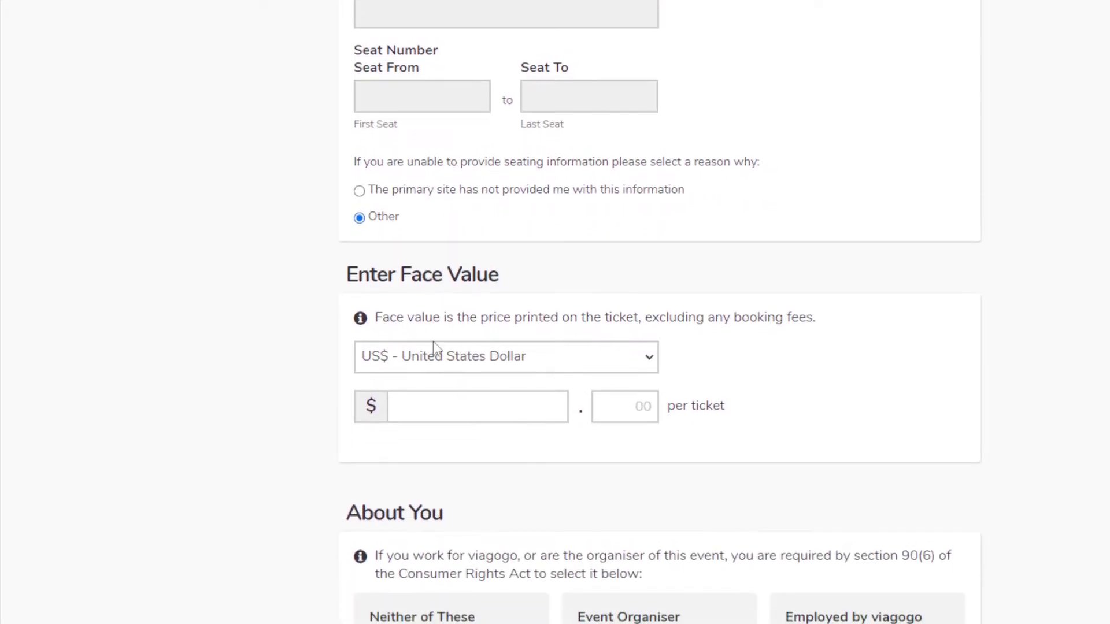
Step: Set the face value to 200 US dollars per ticket
left_click_drag(389, 318, 505, 322)
left_click(503, 318)
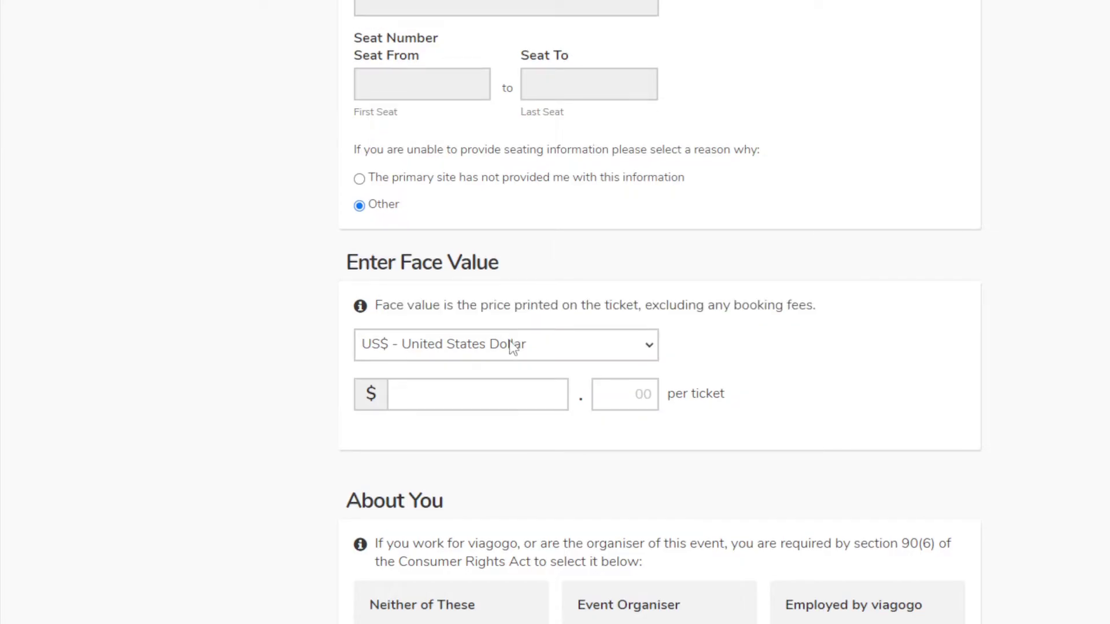
left_click(511, 347)
left_click(510, 354)
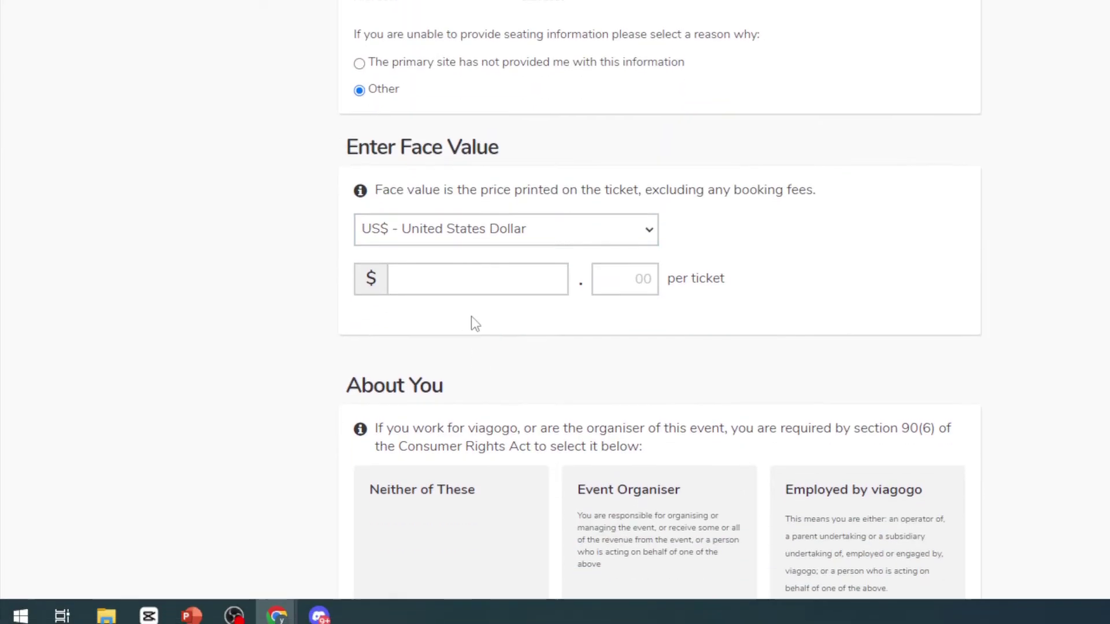
left_click(469, 283)
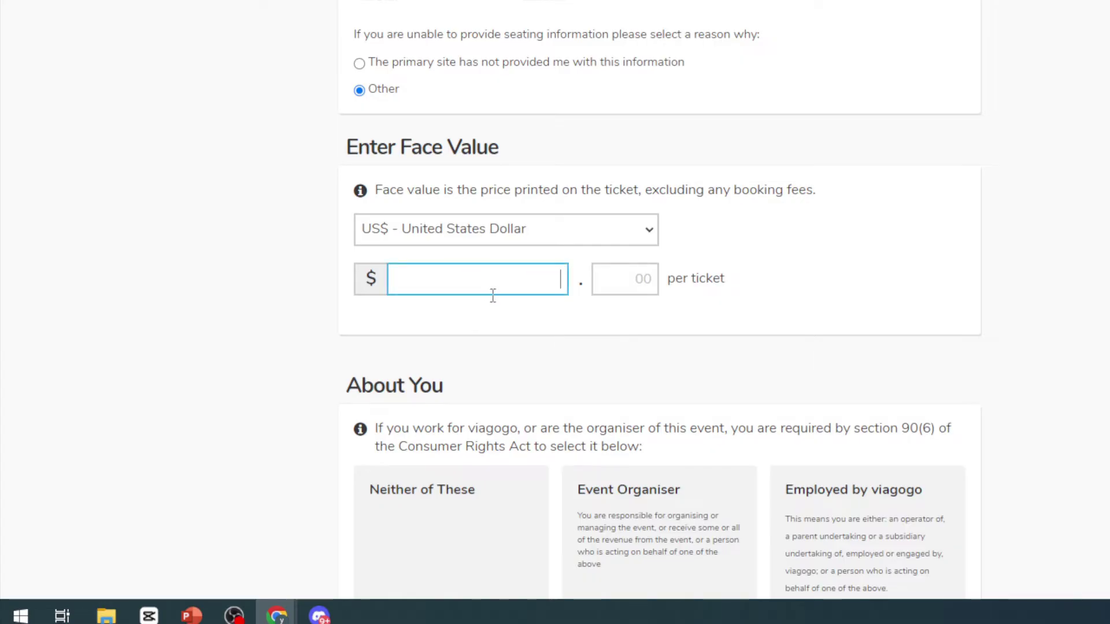
type("150")
double_click(492, 295)
type("2")
left_click(629, 283)
left_click(646, 315)
Step: Declare "Neither of These" for the question on being the event organiser or employed by viagogo
scroll(648, 332, "down", 3)
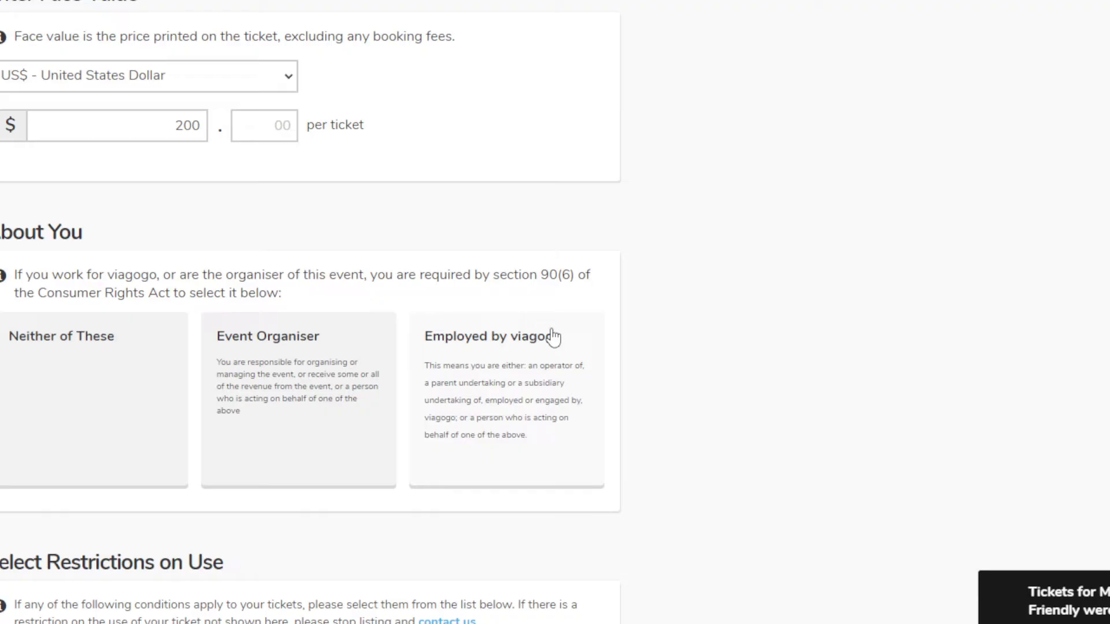
left_click(141, 351)
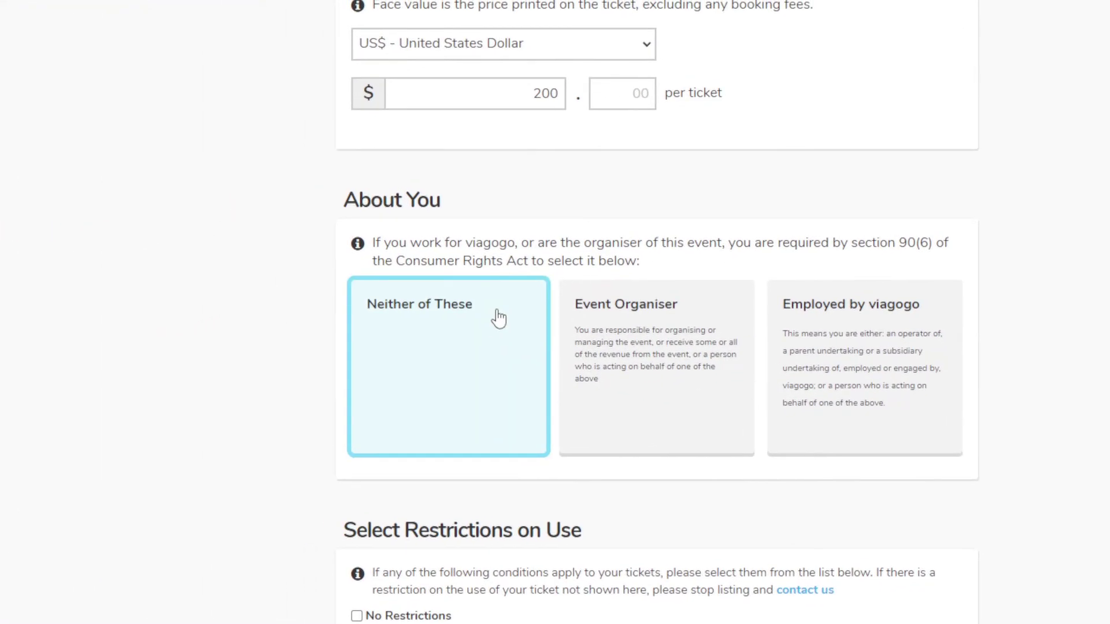
scroll(460, 430, "up", 1)
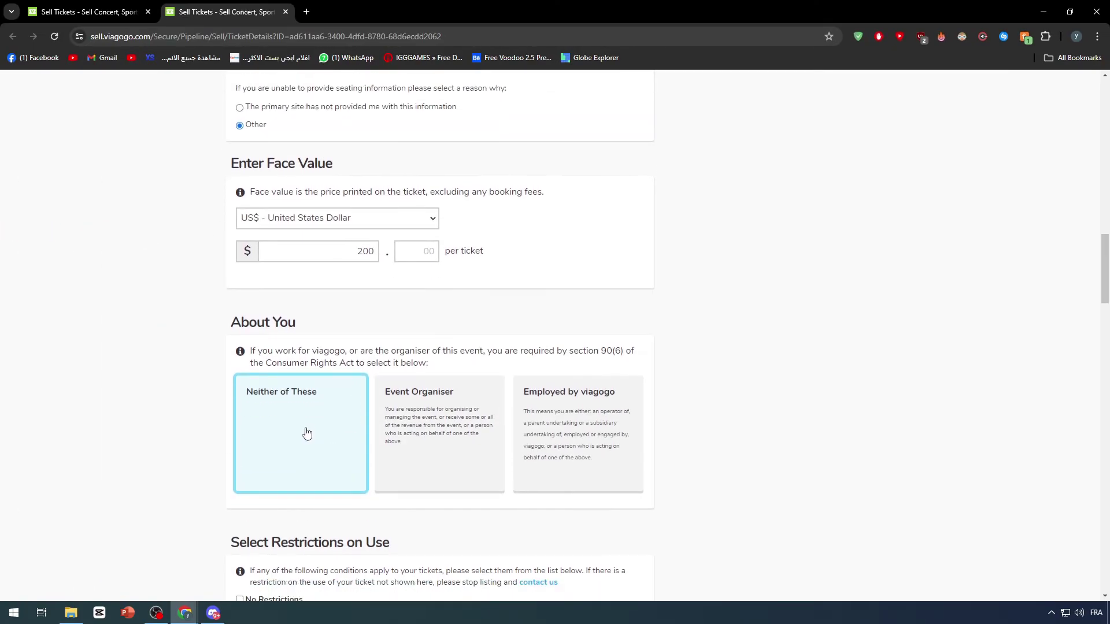
Step: Mark the tickets as having "No Restrictions" on use
scroll(315, 425, "down", 2)
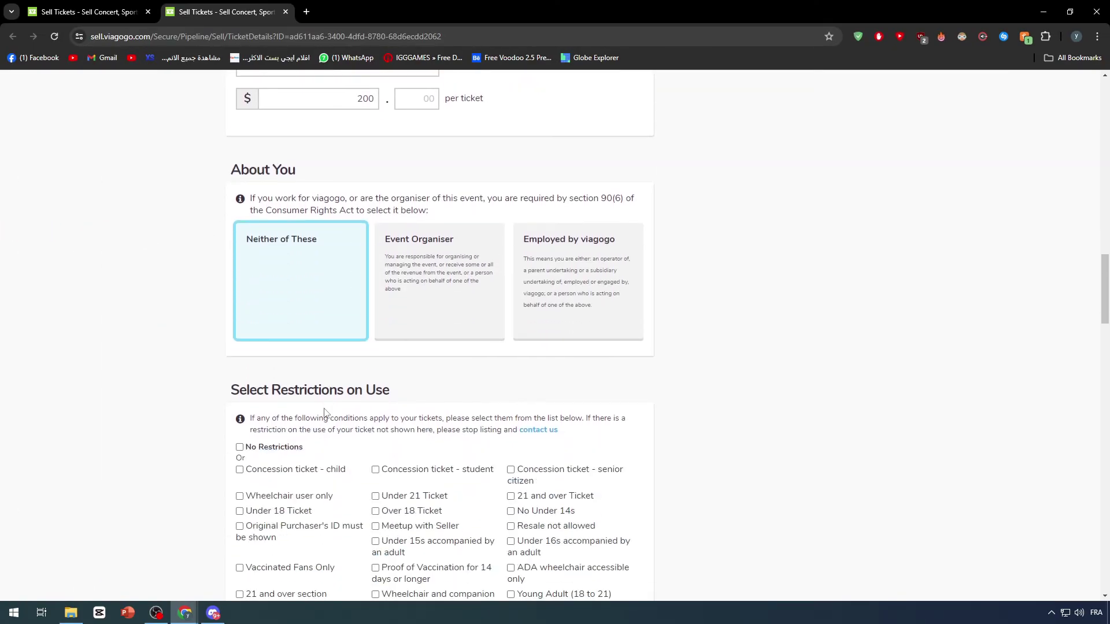
scroll(349, 399, "down", 2)
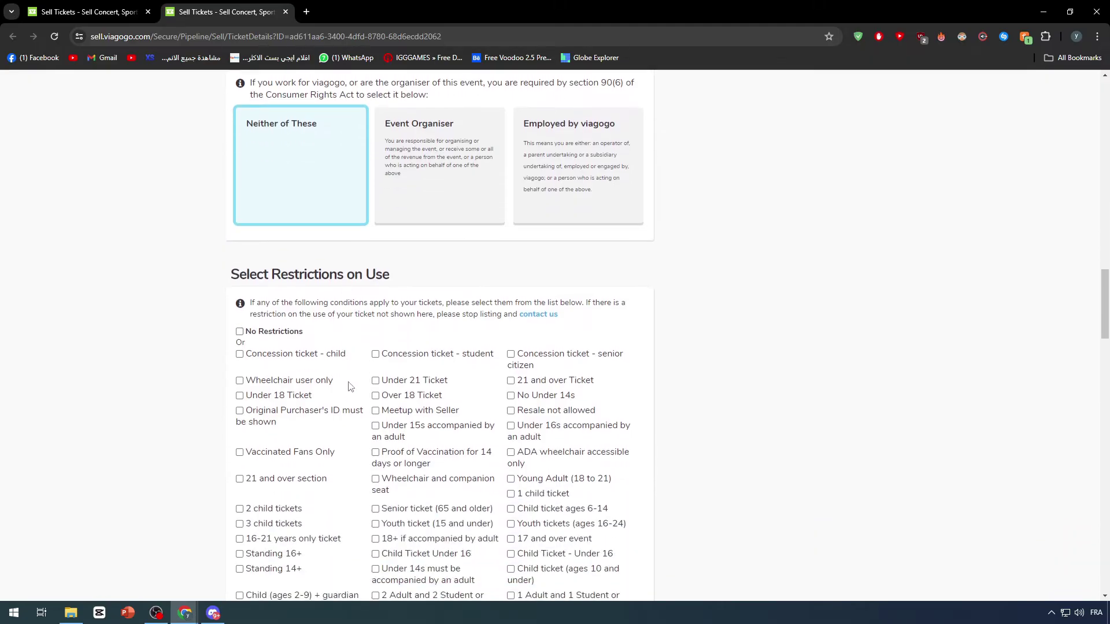
left_click(240, 331)
Step: Add the required ticket details High traffic area, Priority Entry, Possible Sun Exposure and VIP Lot parking
scroll(238, 334, "down", 4)
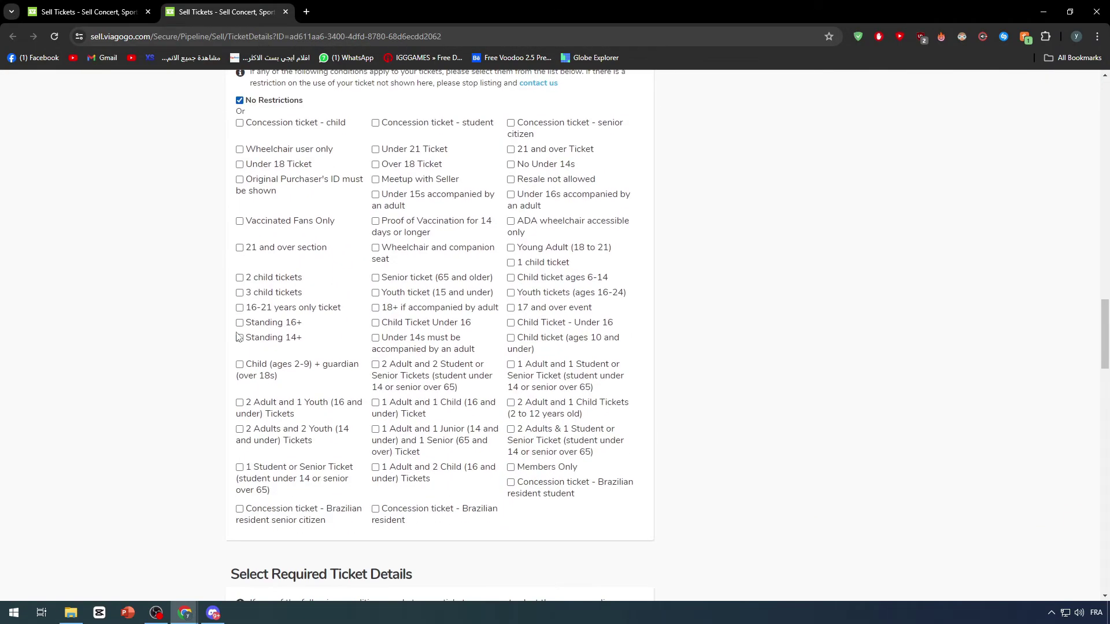
scroll(239, 337, "down", 6)
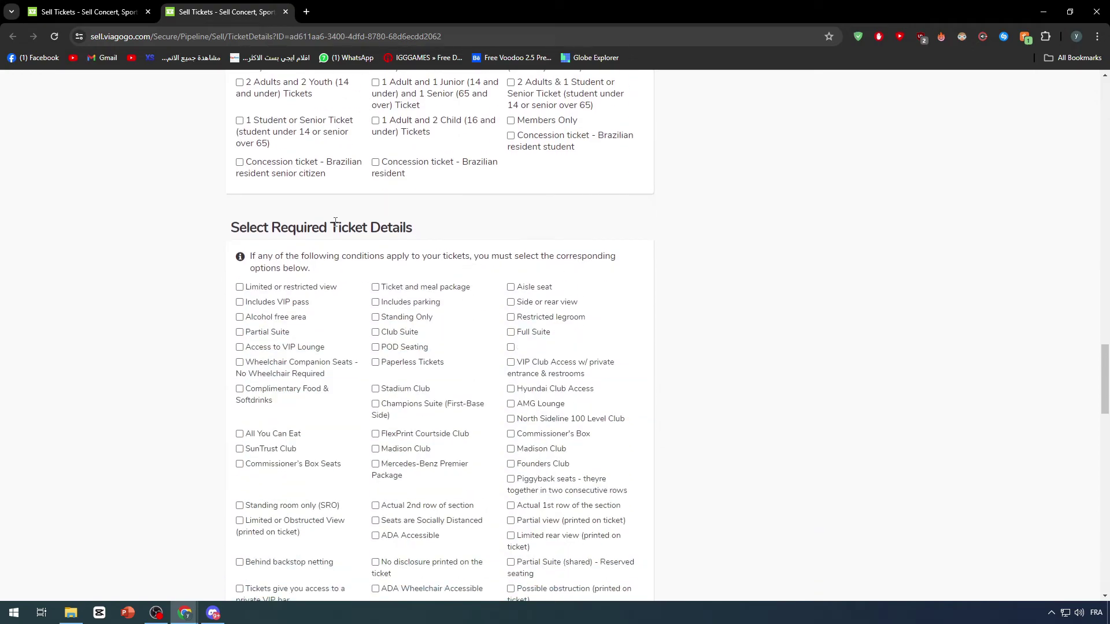
left_click_drag(279, 228, 465, 235)
left_click(421, 237)
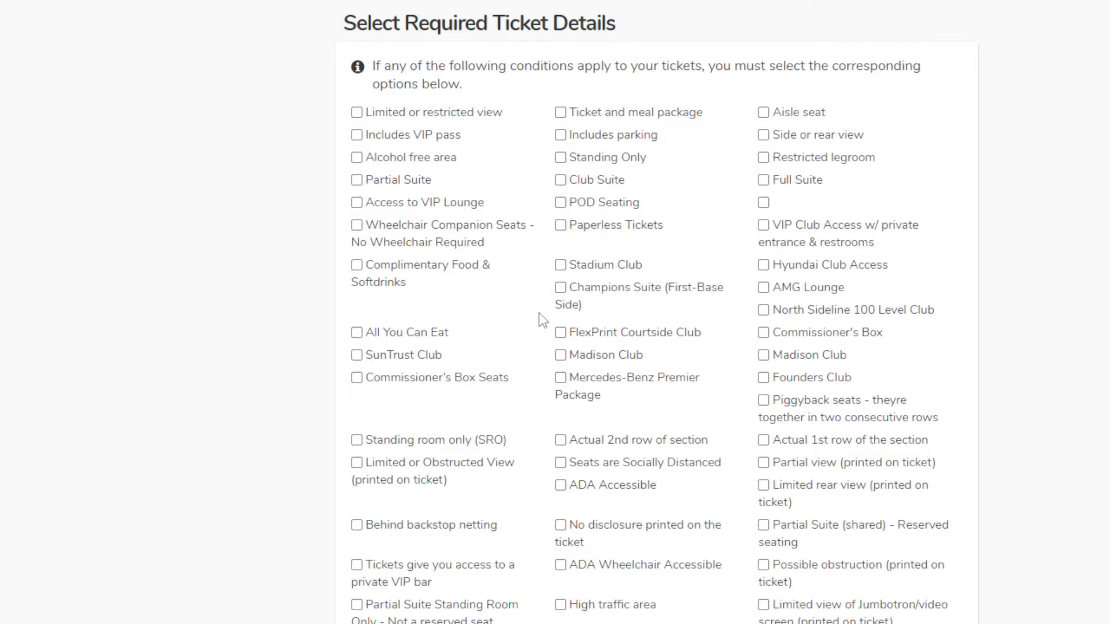
scroll(549, 405, "down", 2)
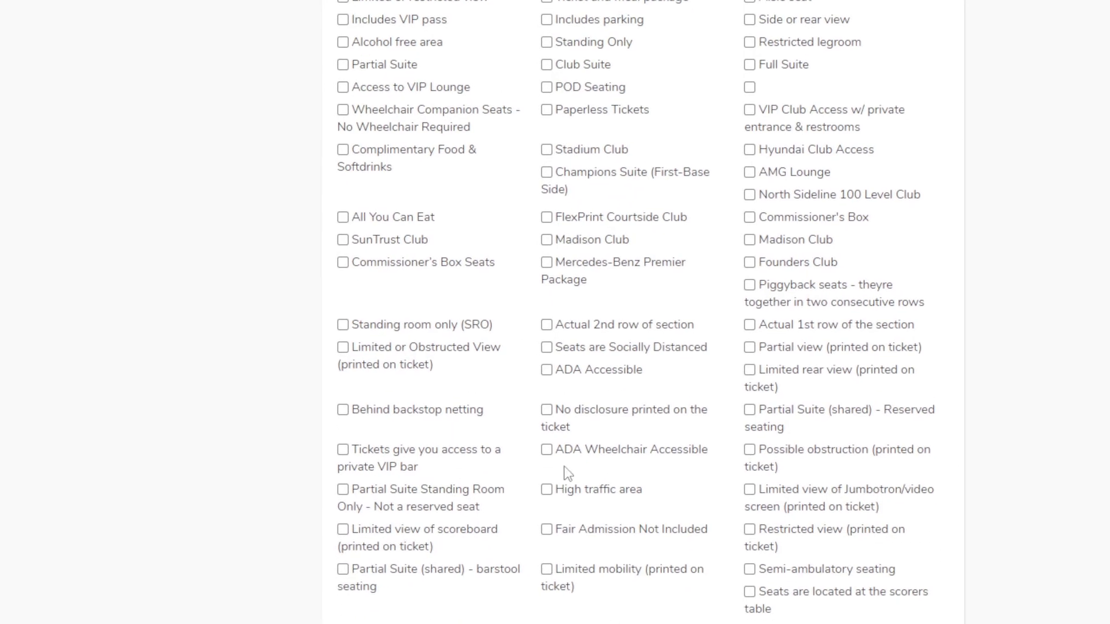
left_click(578, 604)
scroll(564, 448, "down", 6)
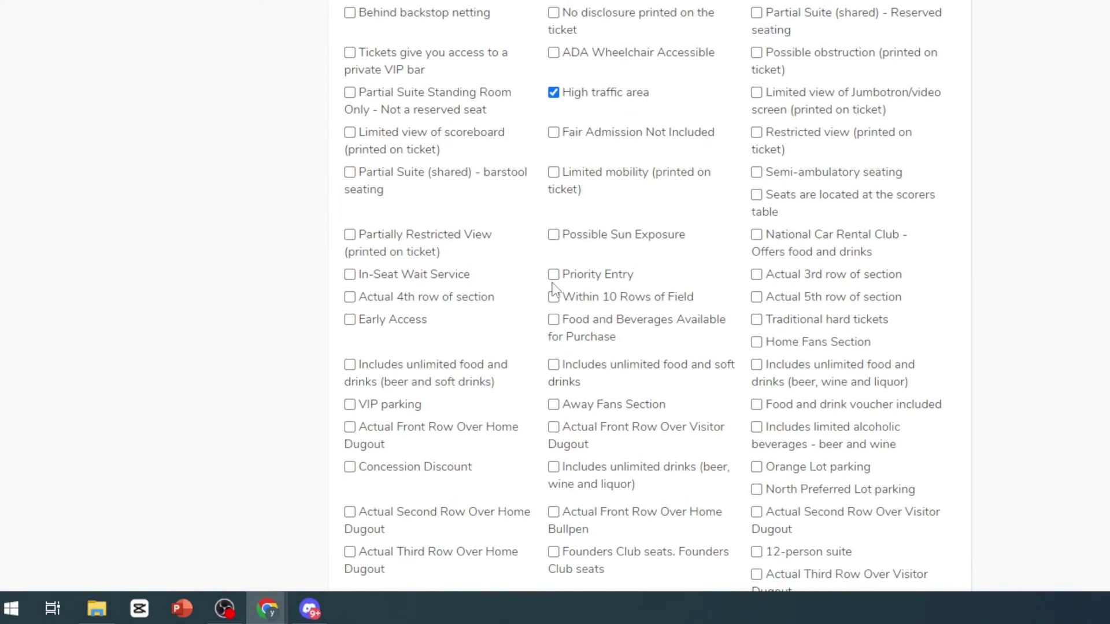
left_click(556, 276)
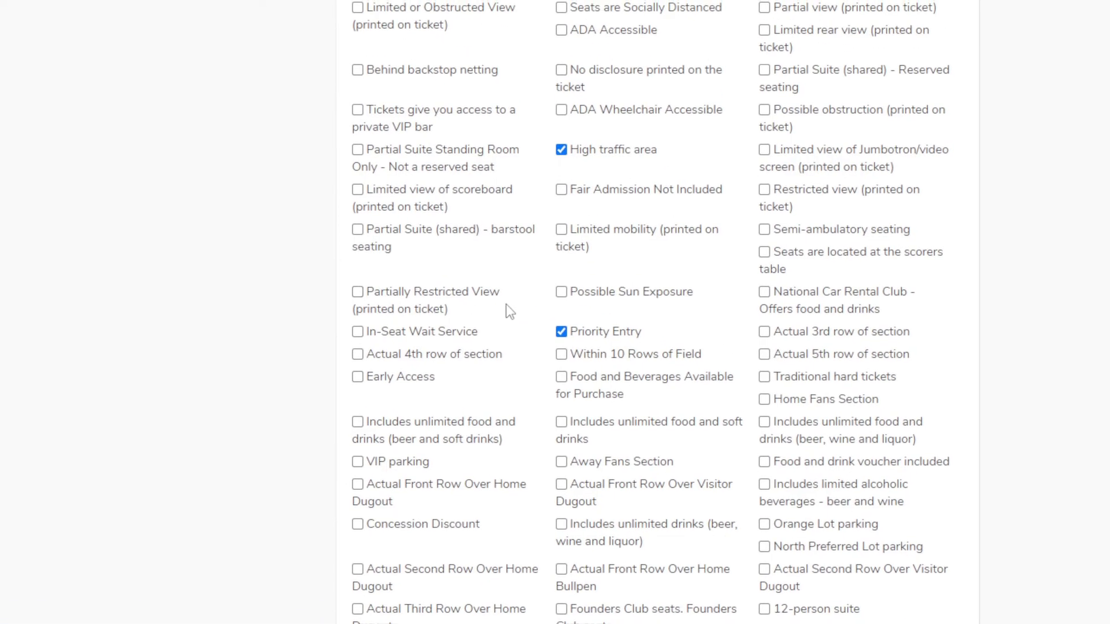
left_click(590, 307)
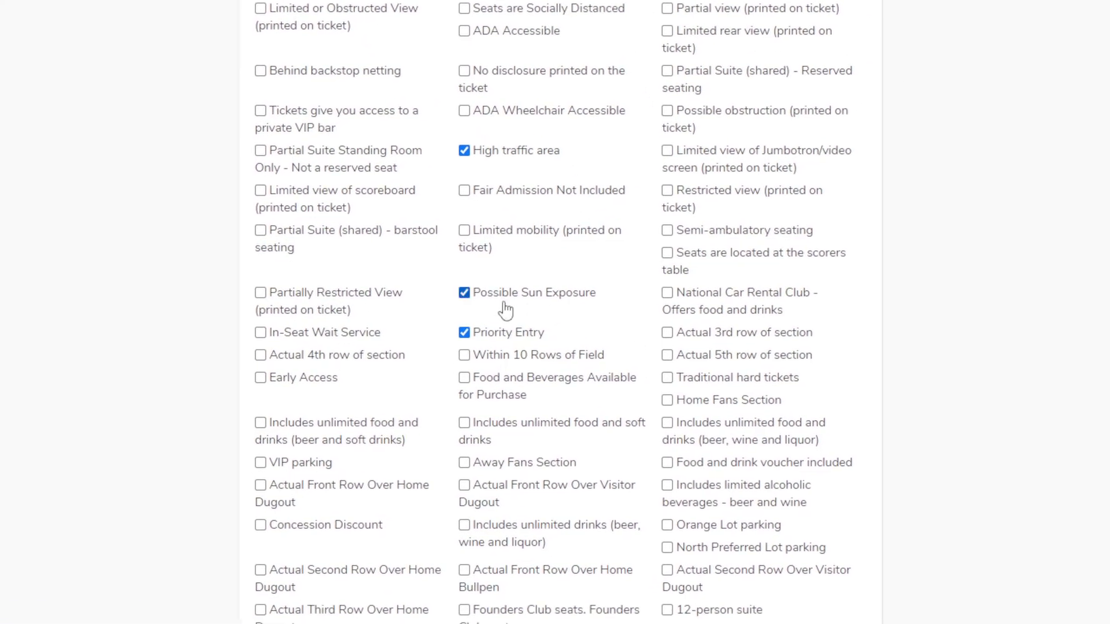
scroll(607, 326, "down", 5)
scroll(546, 330, "down", 3)
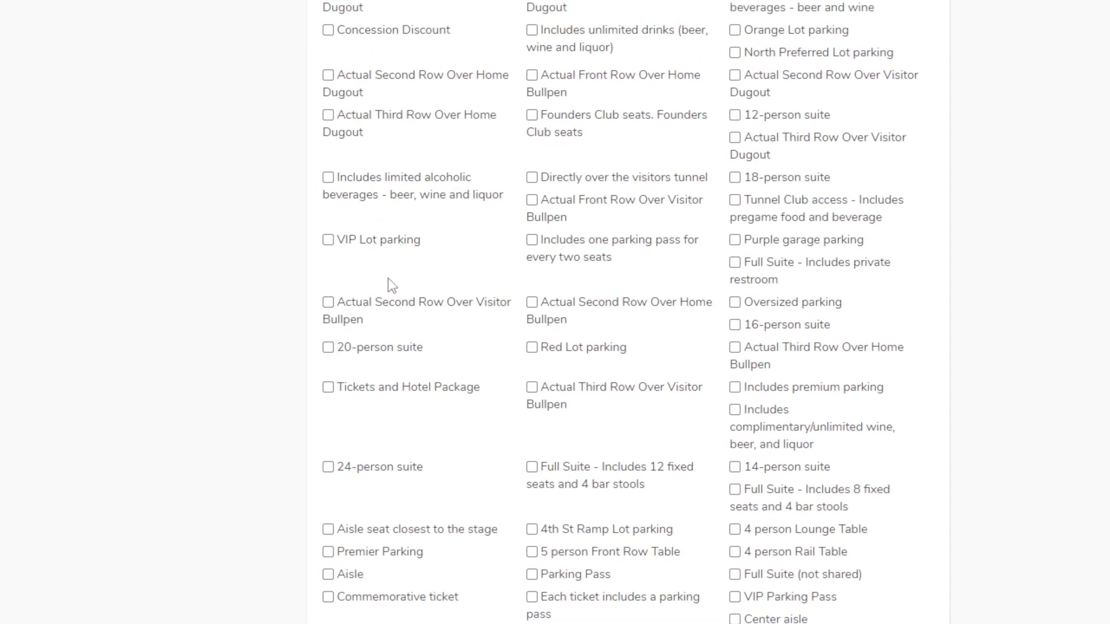
left_click(404, 292)
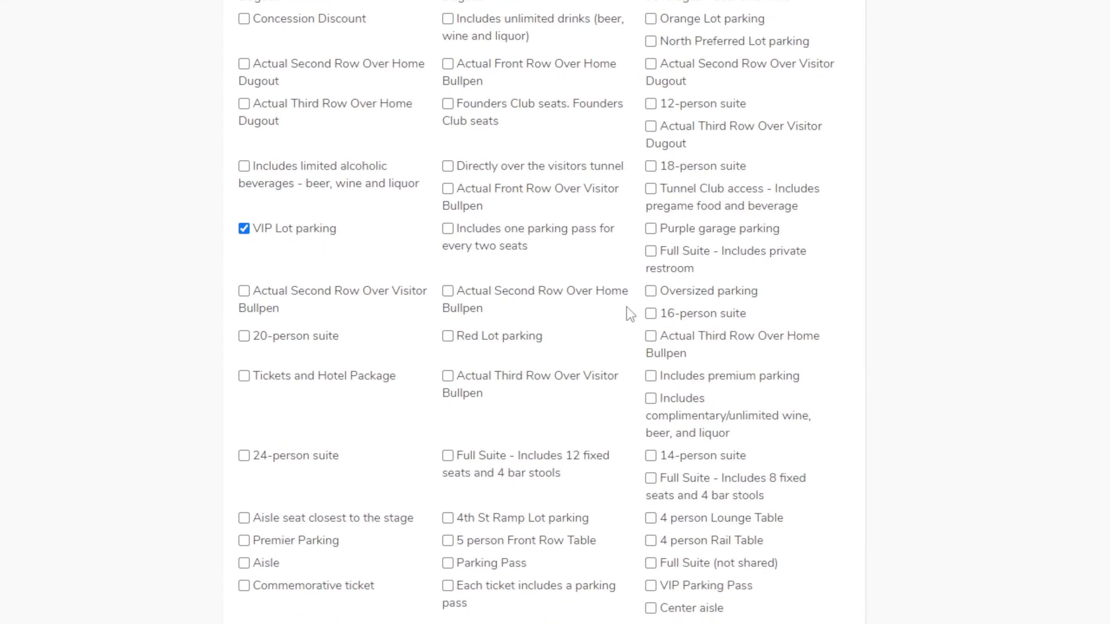
scroll(386, 333, "down", 5)
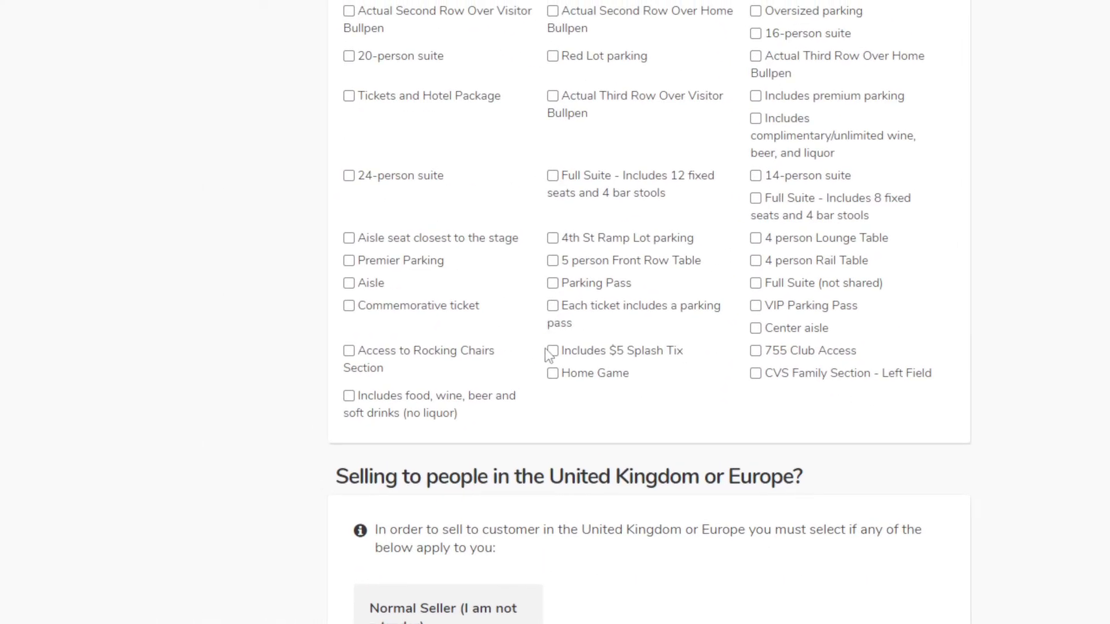
left_click(552, 373)
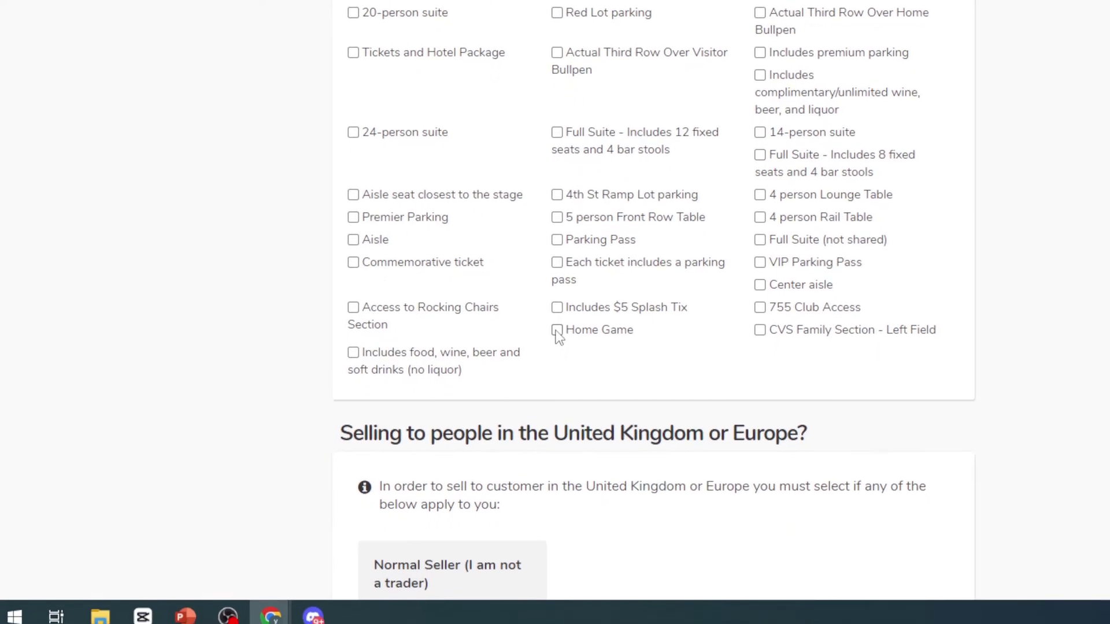
left_click(552, 373)
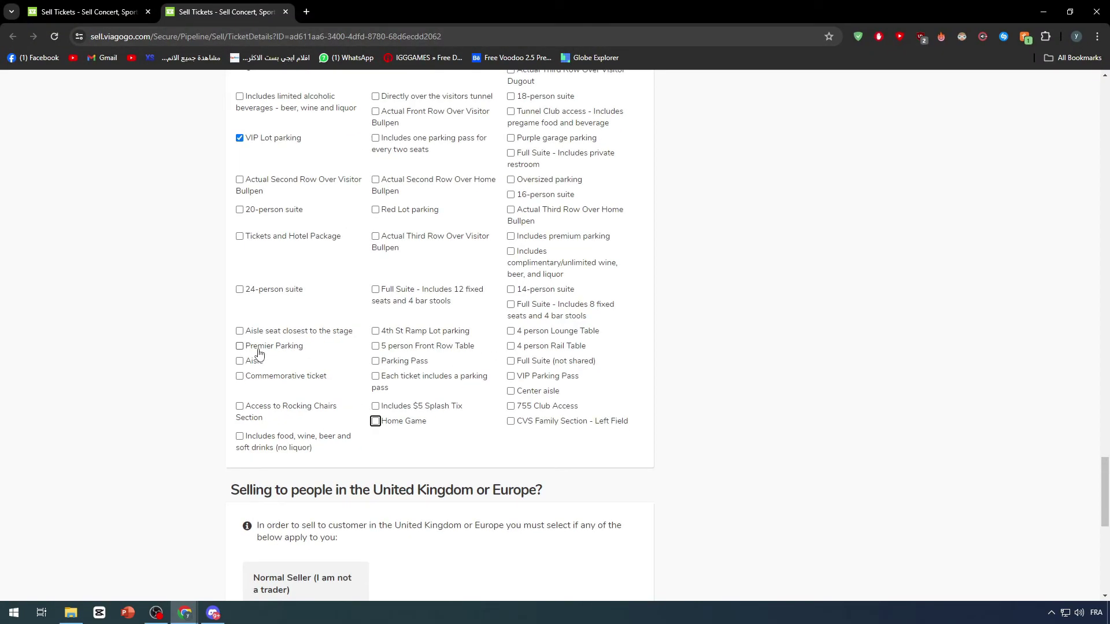
Step: Declare the seller status for the United Kingdom and Europe as "Normal Seller (I am not a trader)" and submit the ticket details
scroll(832, 277, "down", 2)
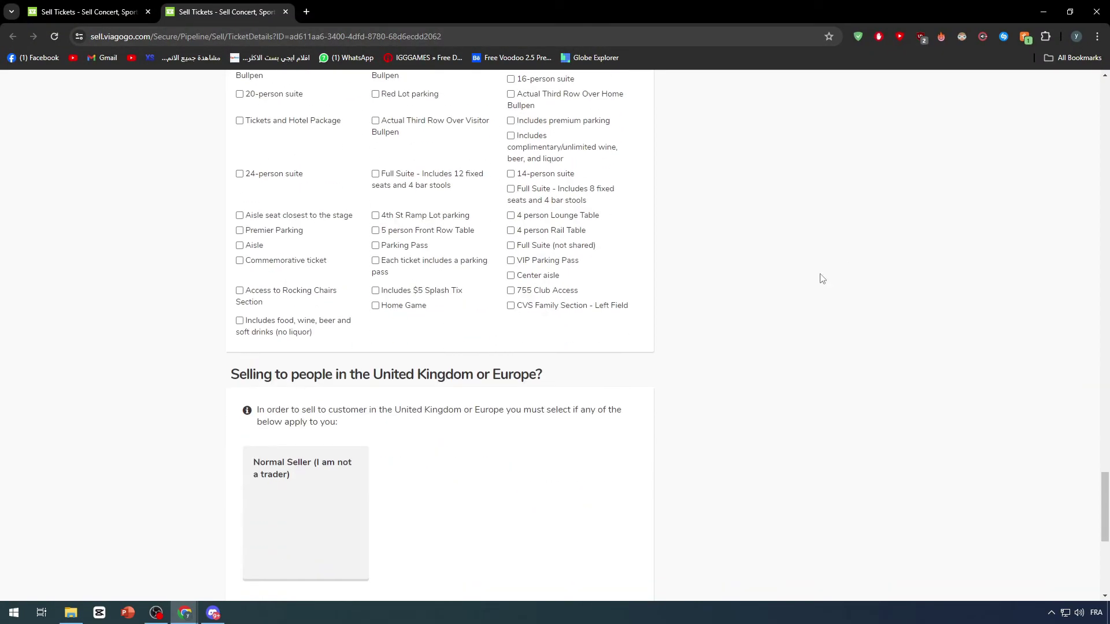
left_click_drag(256, 374, 676, 366)
left_click(659, 364)
scroll(337, 444, "down", 2)
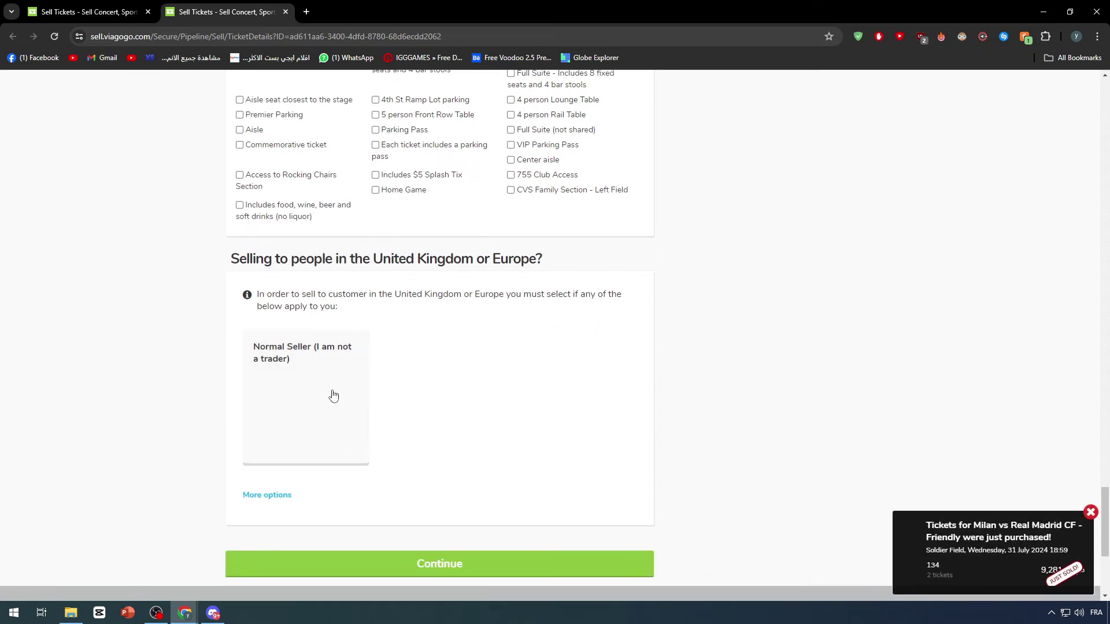
left_click_drag(280, 295, 364, 295)
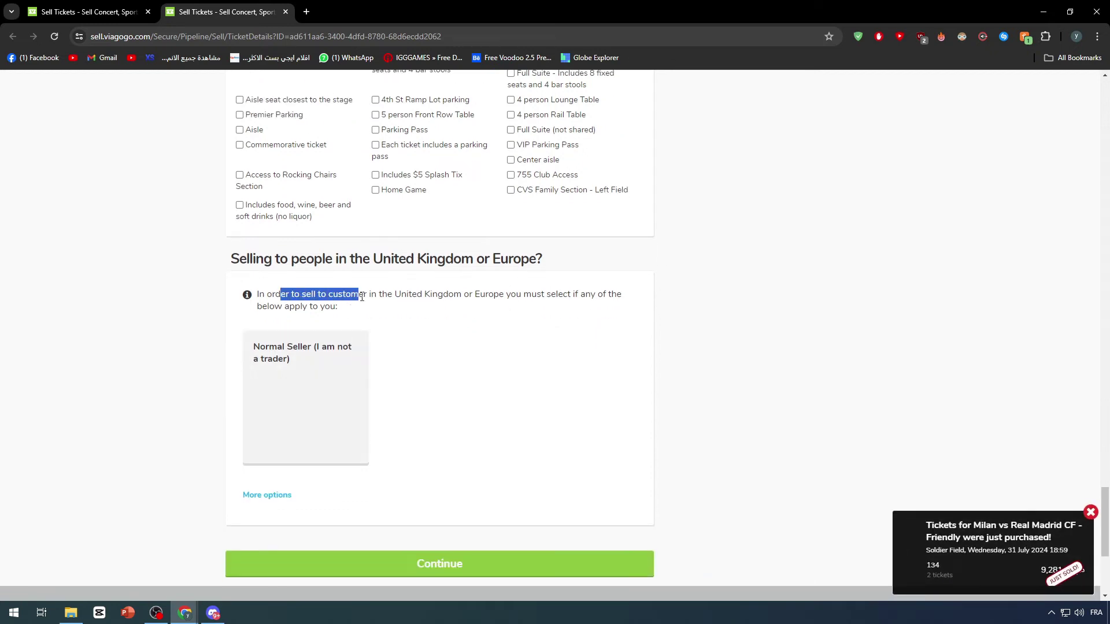
left_click(372, 323)
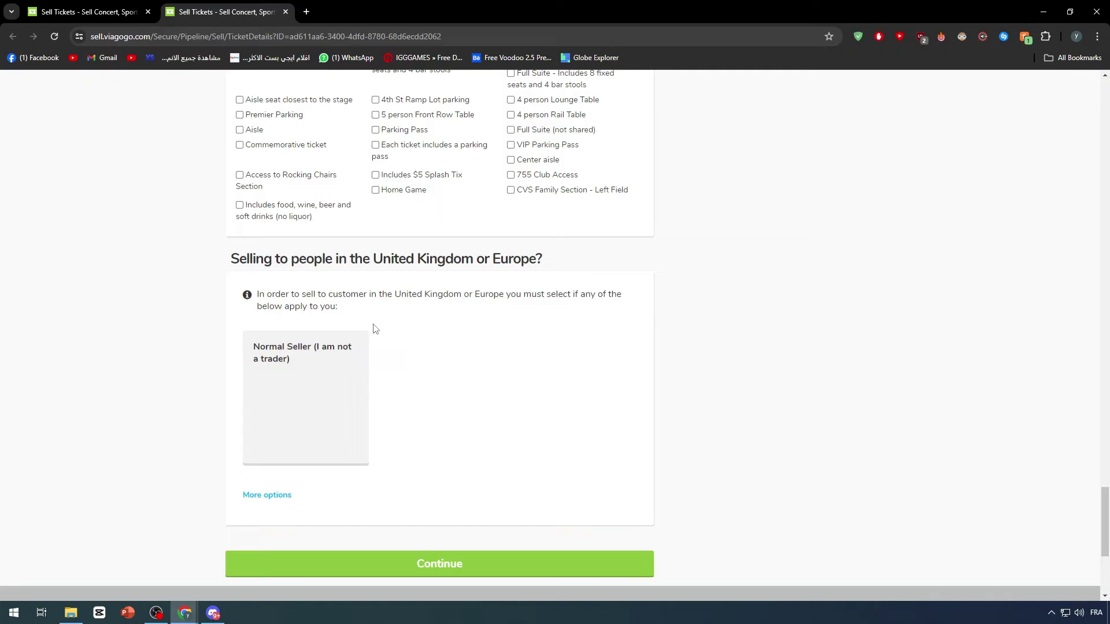
left_click(321, 369)
left_click(371, 576)
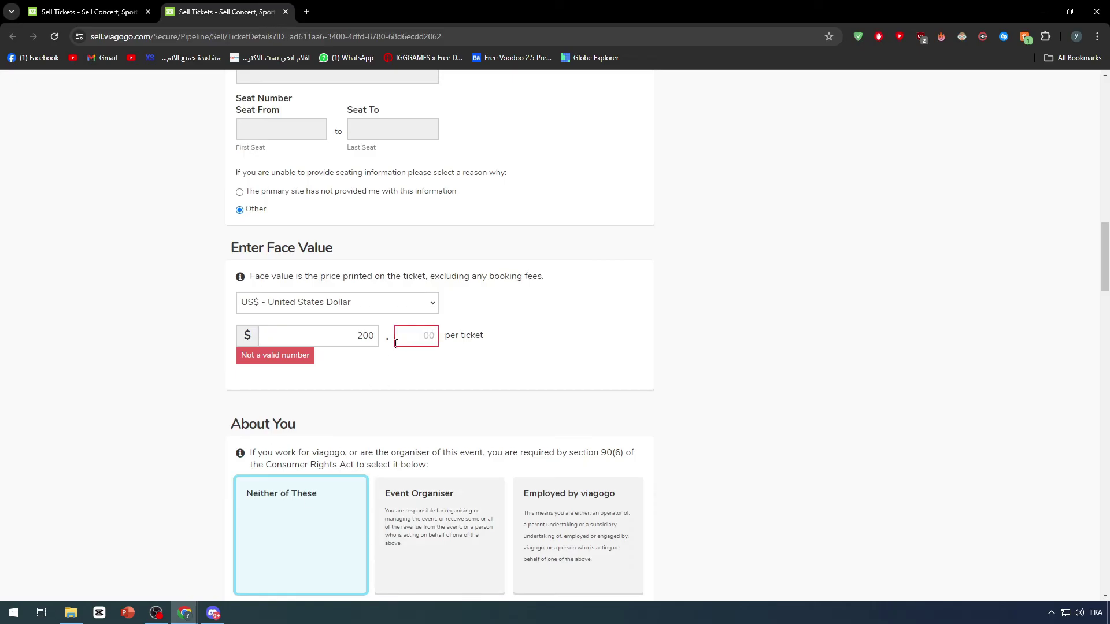
Step: Set the cents of the ticket face value to 00 and submit the ticket details form again
type("00")
scroll(897, 377, "down", 1)
scroll(1106, 506, "up", 8)
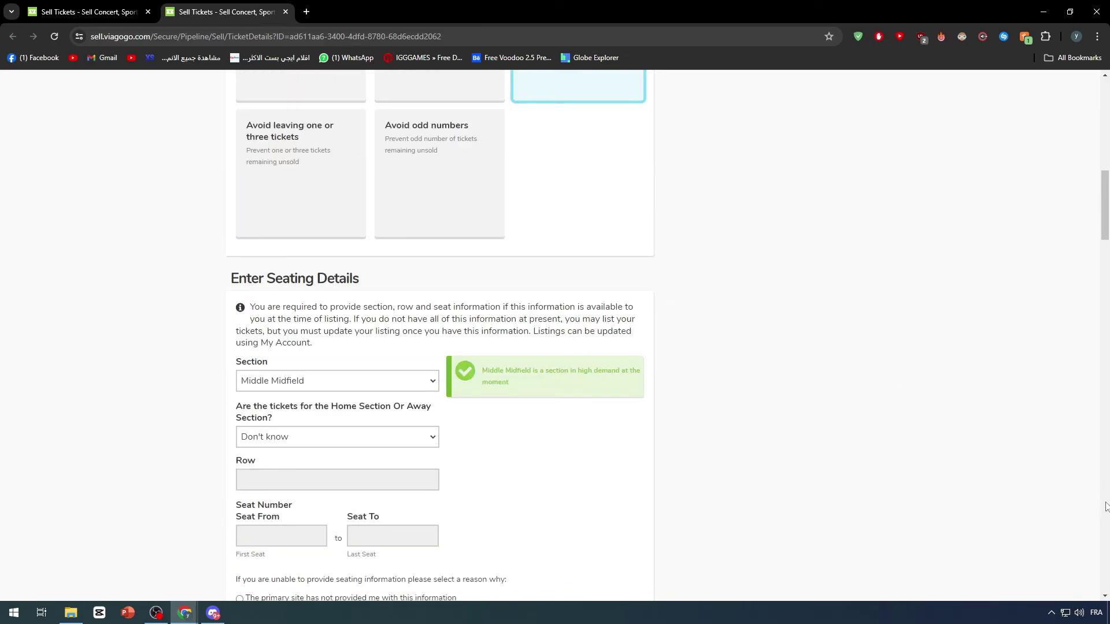
scroll(1106, 506, "down", 15)
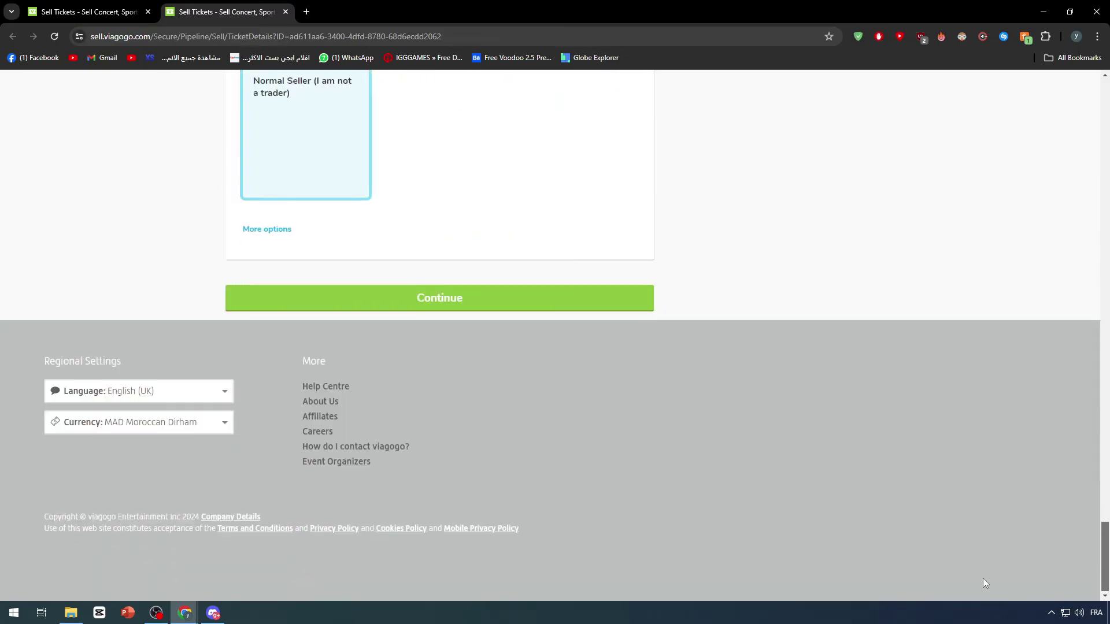
left_click(411, 297)
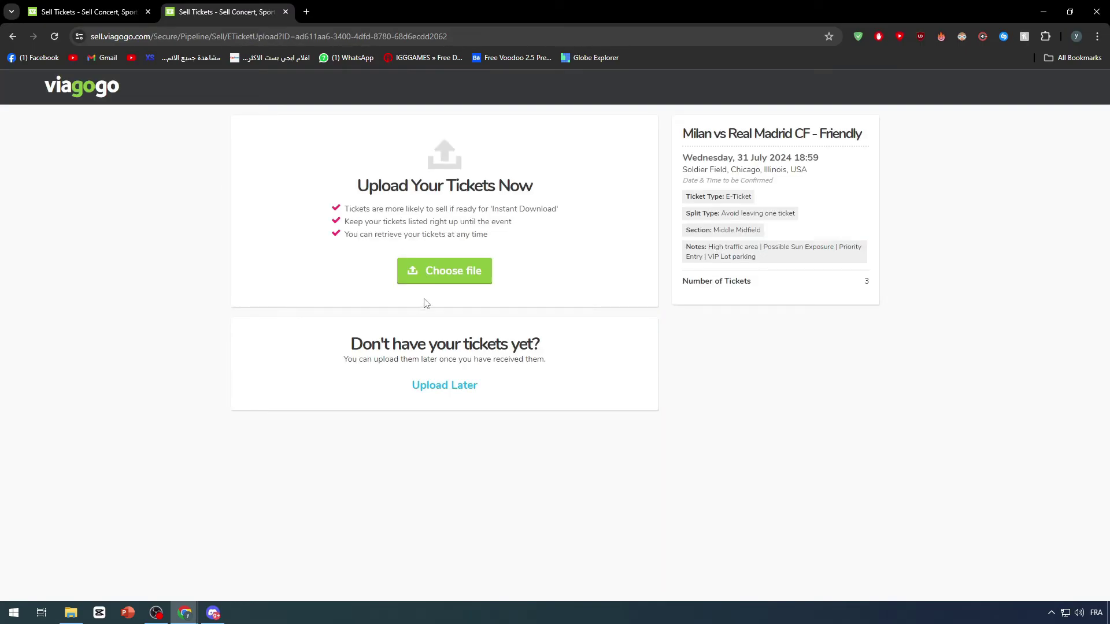
Step: Skip the ticket file upload by choosing to upload the tickets later
left_click_drag(358, 179, 617, 210)
left_click(617, 209)
left_click(460, 386)
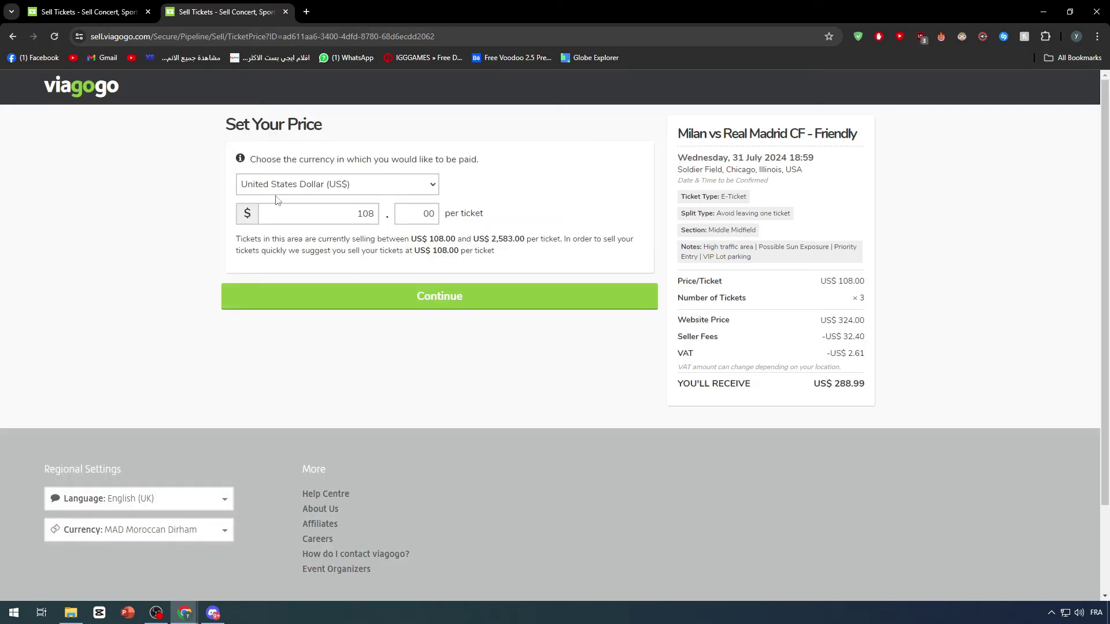
Step: Keep United States Dollar as the payout currency and submit the suggested price of US$ 108.00 per ticket
left_click_drag(262, 159, 502, 162)
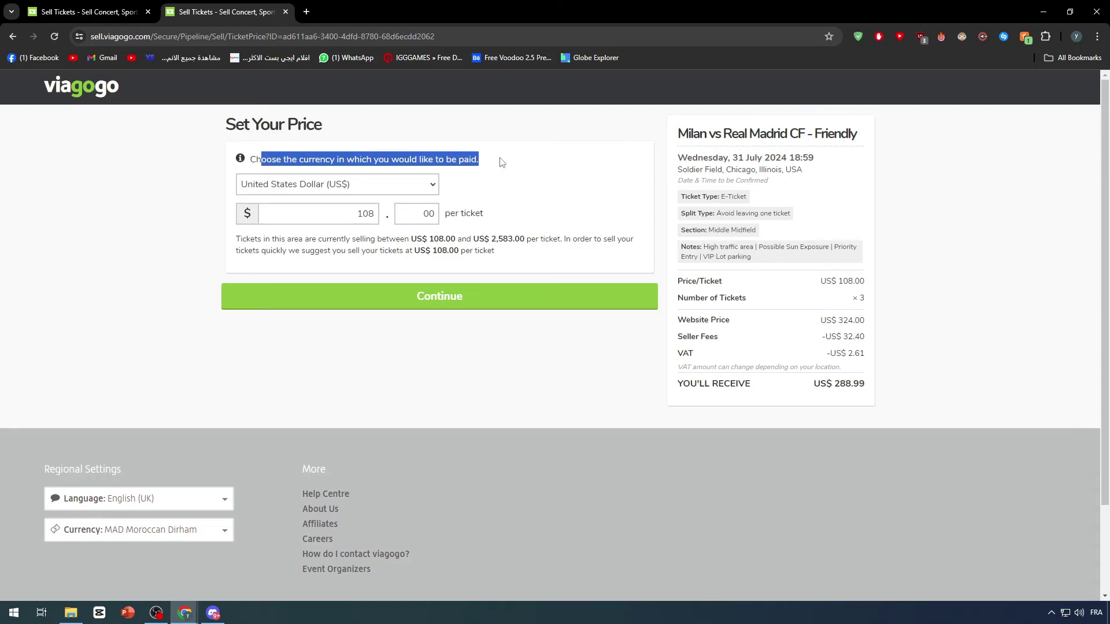
left_click(501, 162)
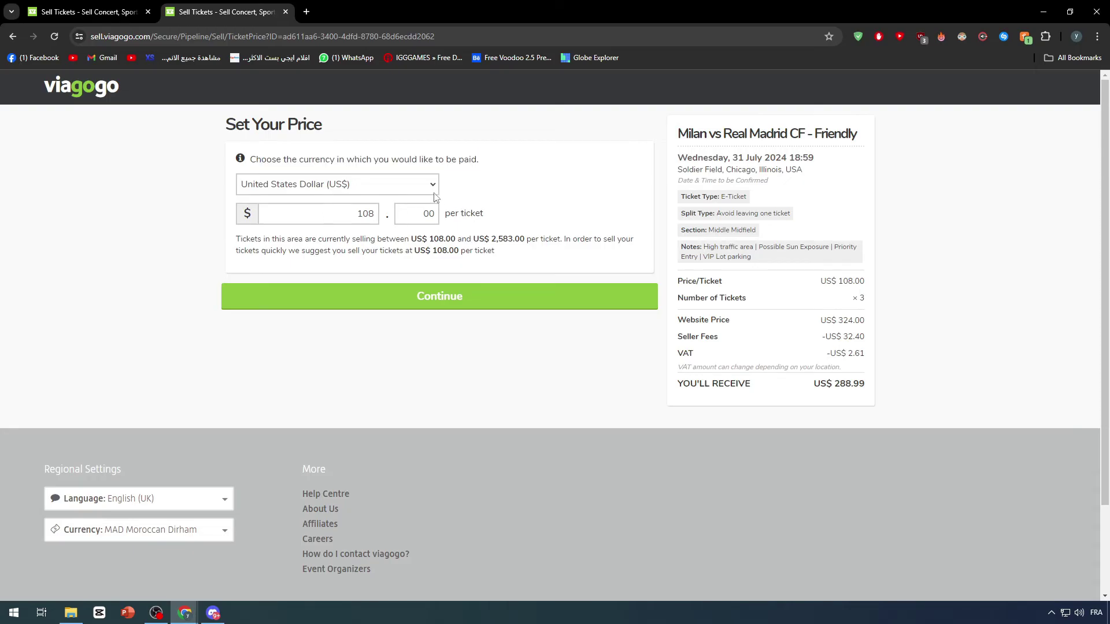
left_click(369, 295)
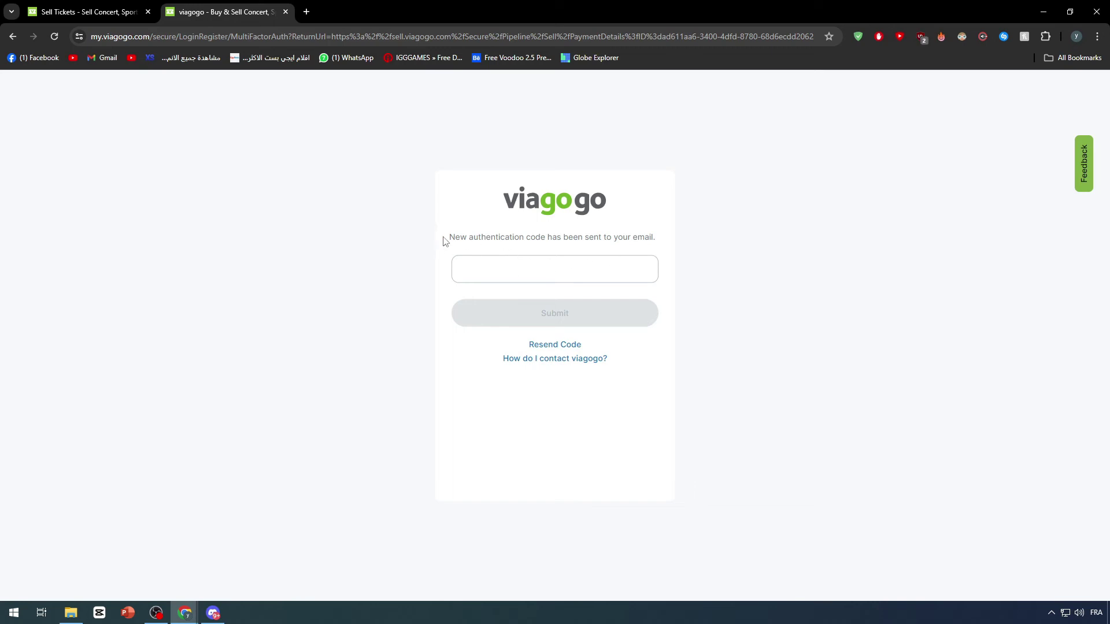
Step: Open Gmail in a new browser tab and check the inbox for the viagogo authentication code email
left_click_drag(445, 239, 676, 247)
left_click(659, 240)
left_click(306, 12)
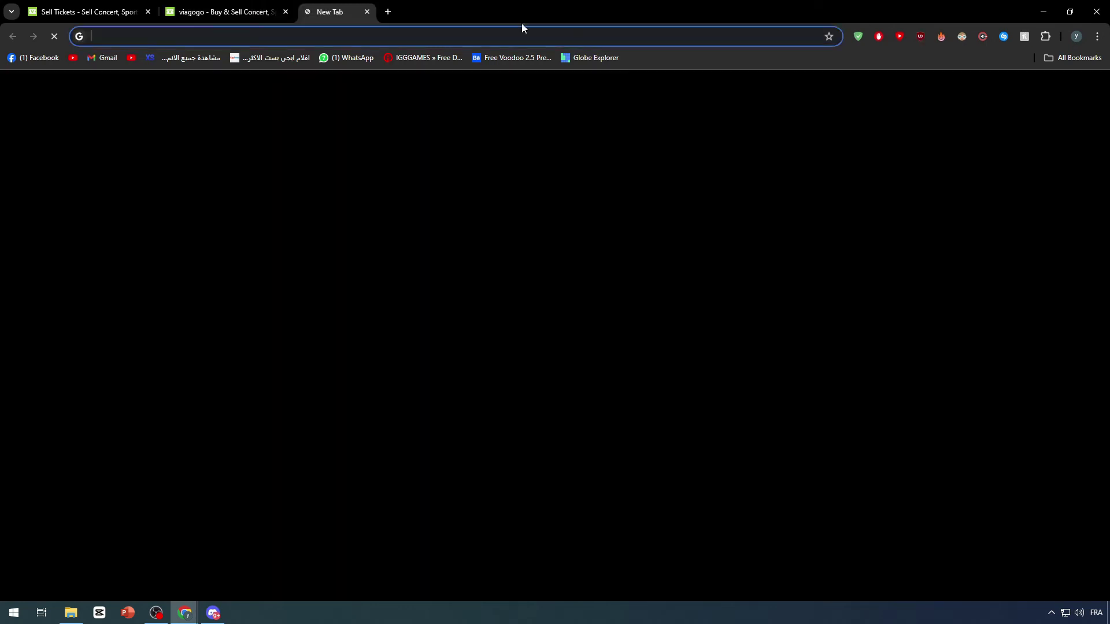
left_click(995, 89)
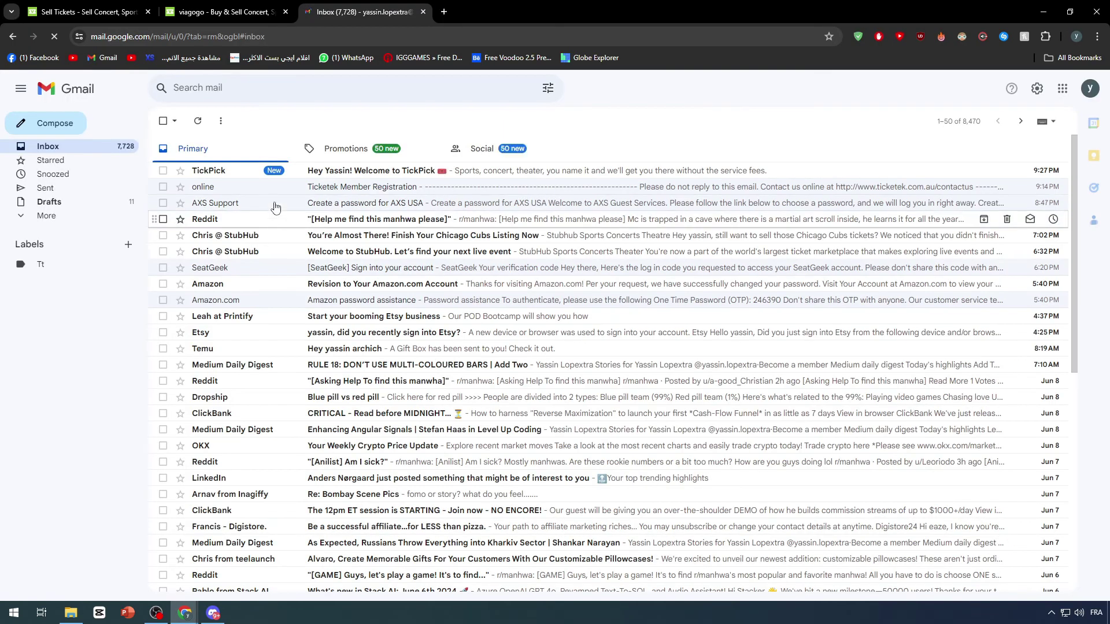
left_click(265, 175)
scroll(574, 338, "down", 5)
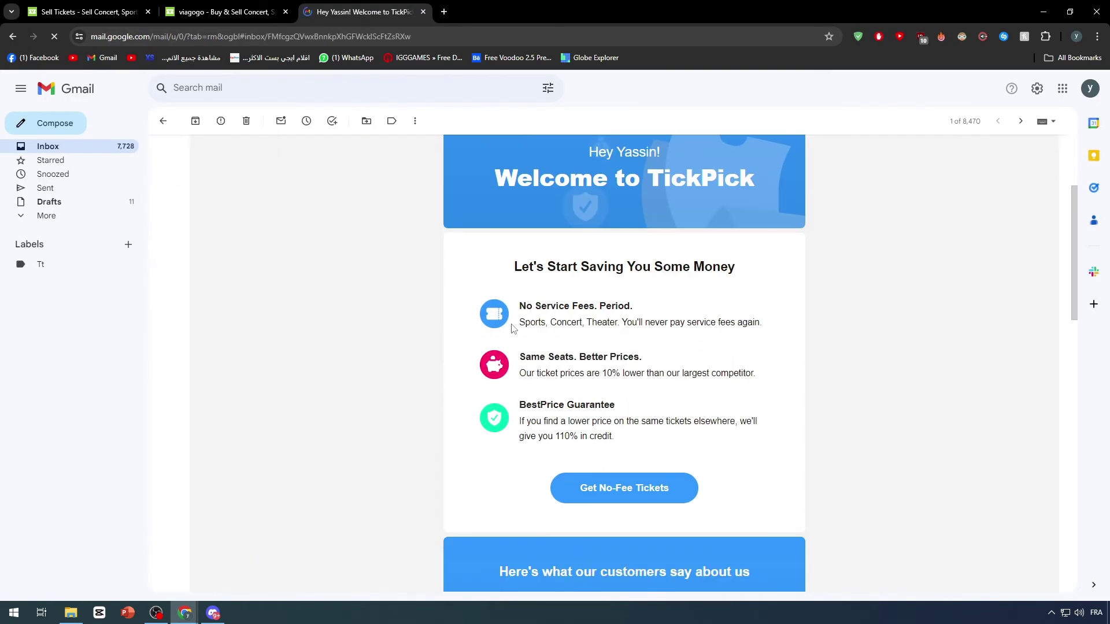
left_click(107, 149)
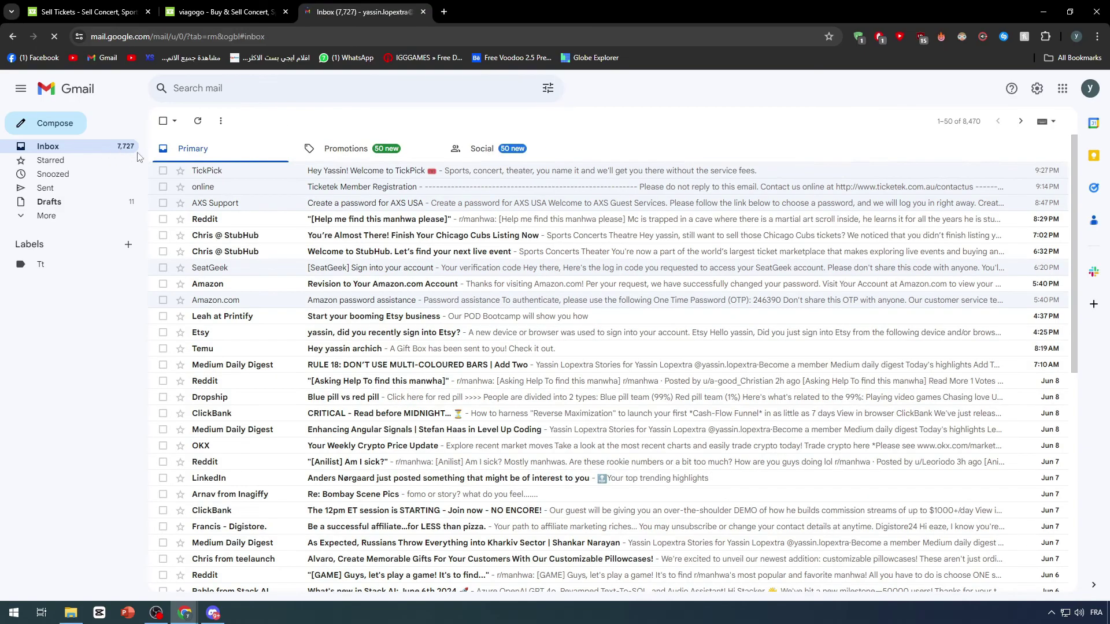
Step: Check which Google account is signed in to Gmail and return to the viagogo authentication page
left_click(220, 10)
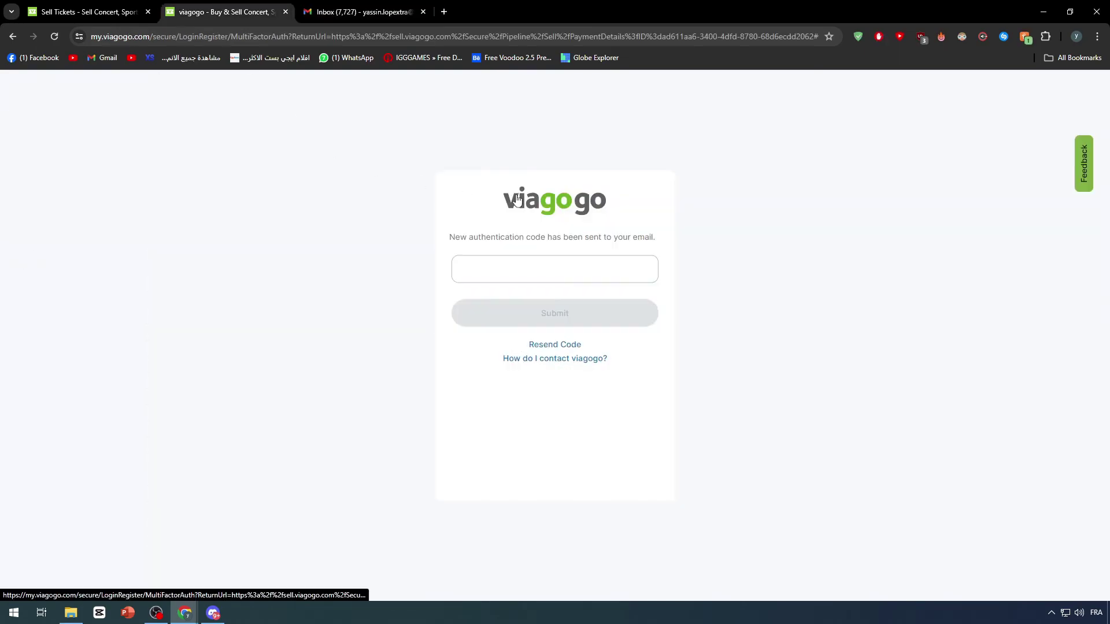
left_click_drag(507, 199, 359, 11)
left_click(1089, 88)
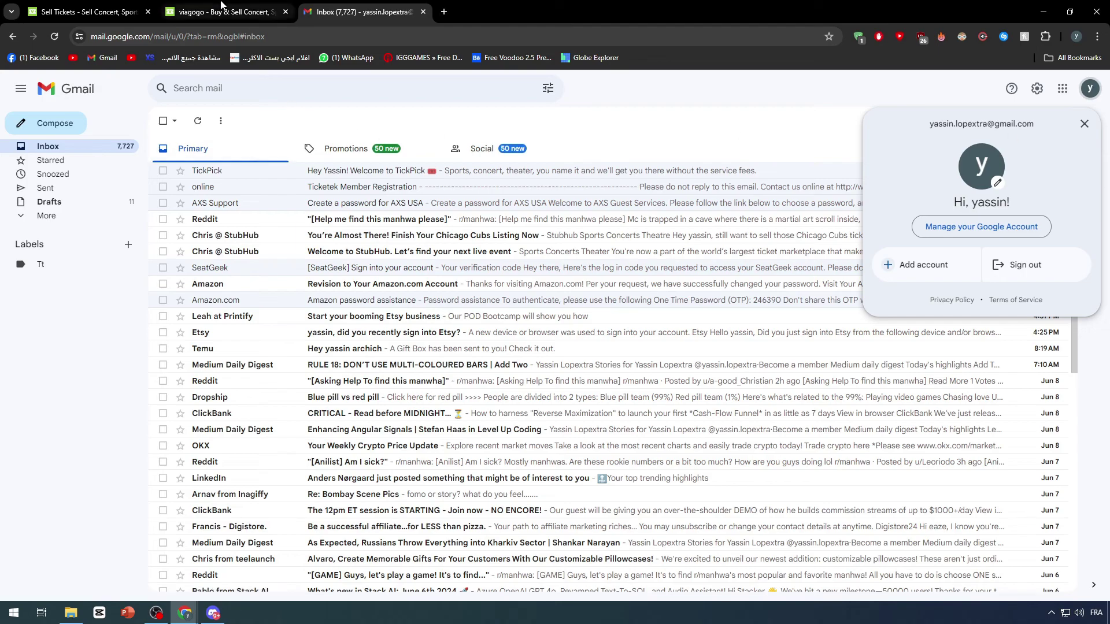
left_click(255, 9)
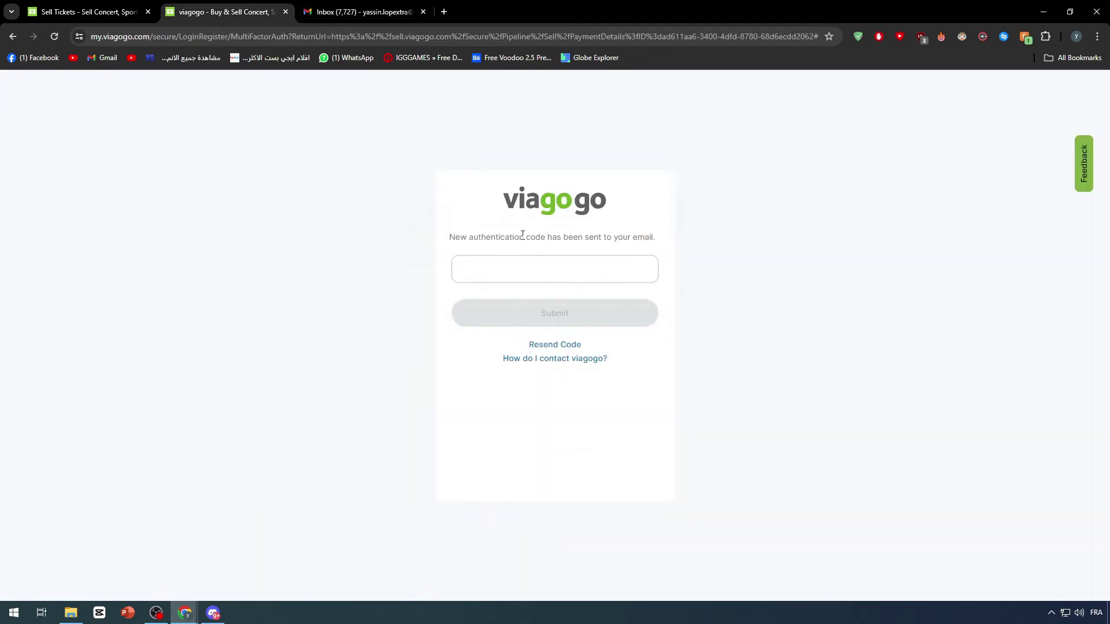
left_click(575, 263)
left_click(800, 299)
left_click(474, 269)
left_click(593, 248)
Step: Go to the viagogo home page from the Real Madrid CF sell page and look through its Concerts and Sports sections
left_click(99, 8)
scroll(647, 203, "up", 4)
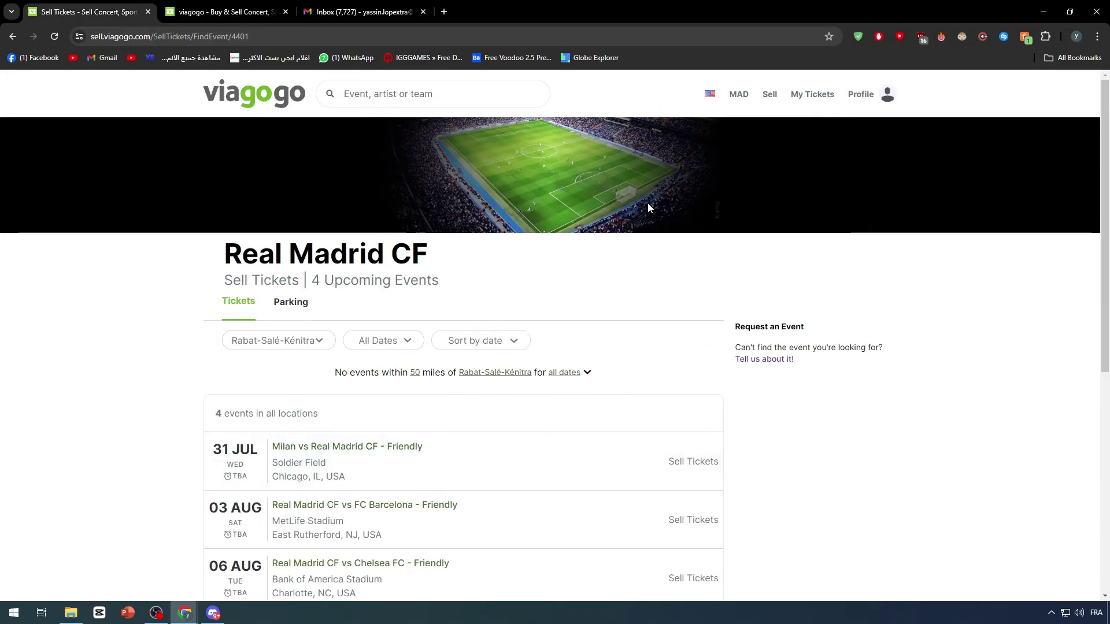
key("F5")
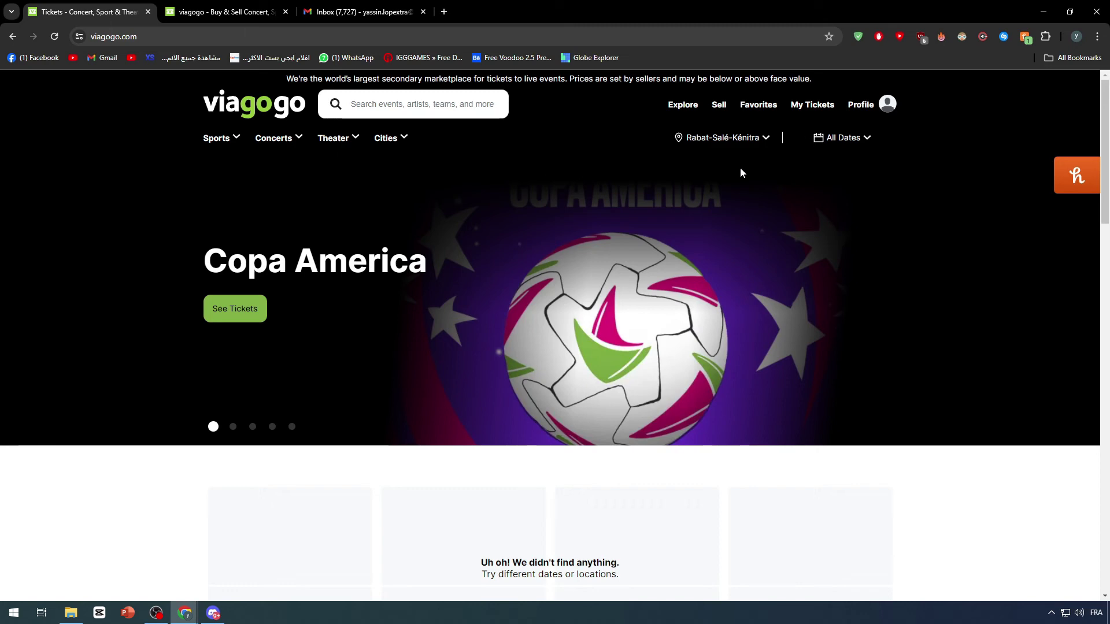
scroll(678, 214, "down", 3)
scroll(675, 221, "down", 4)
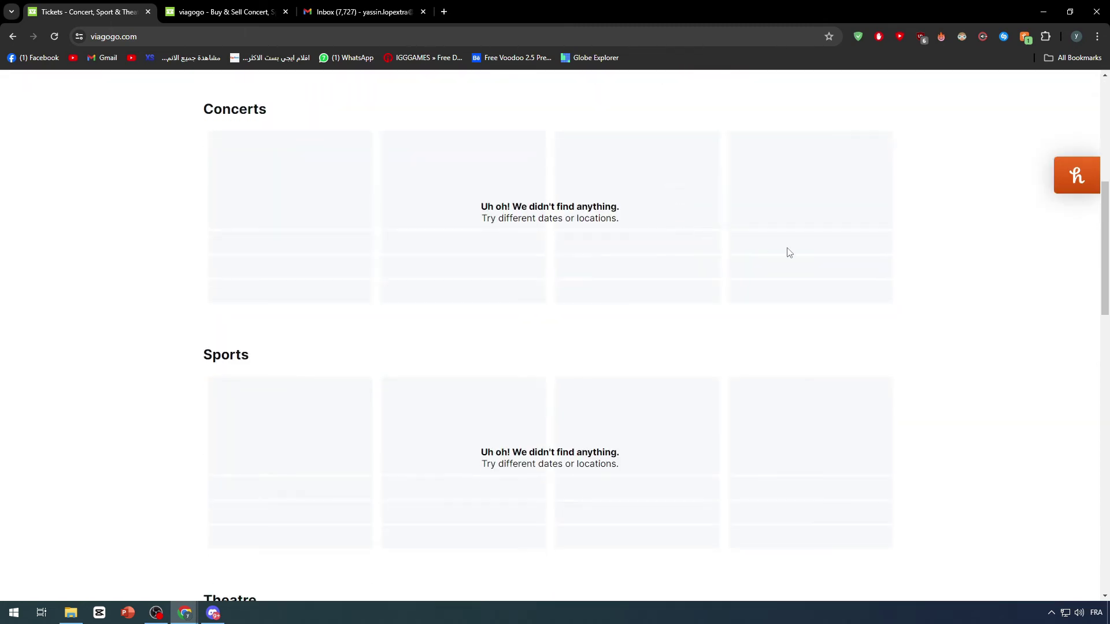
scroll(827, 275, "up", 1)
scroll(820, 267, "up", 6)
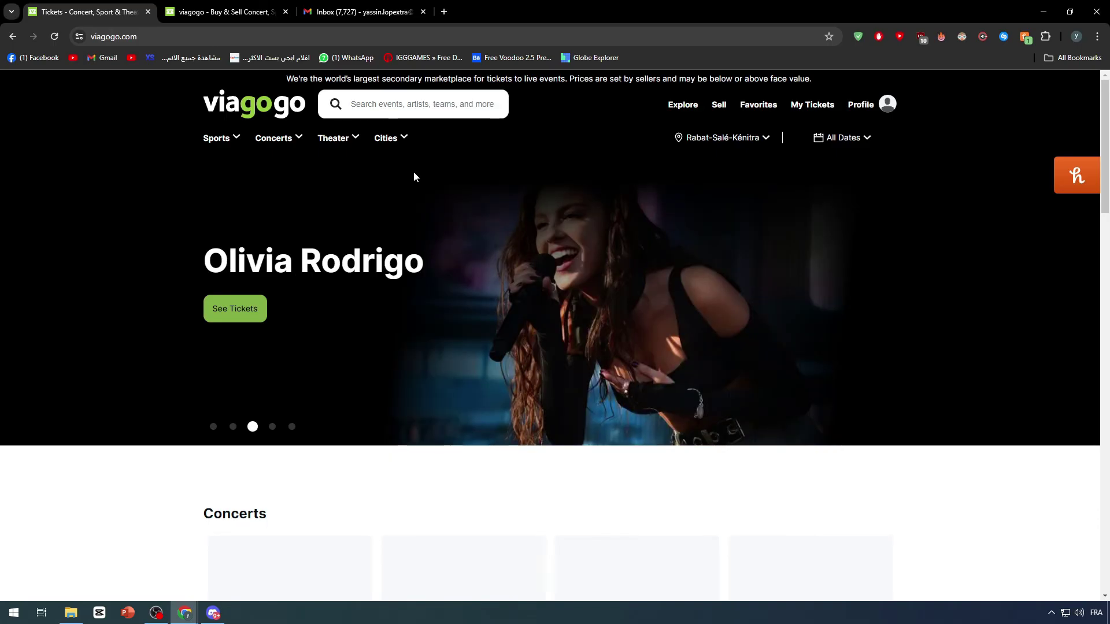
scroll(446, 255, "down", 7)
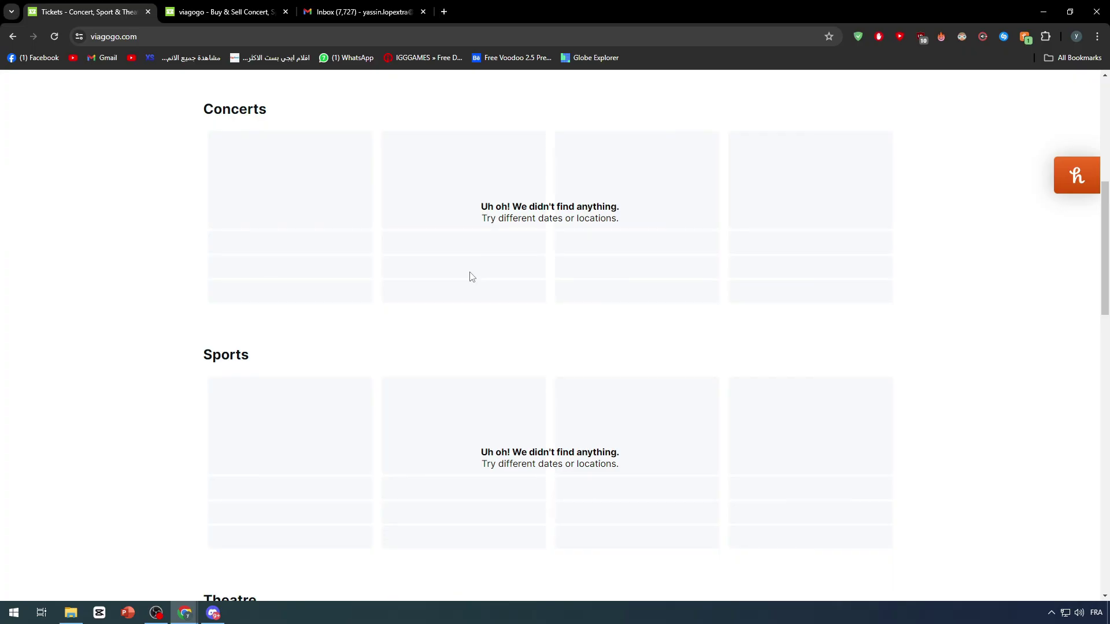
scroll(521, 278, "up", 7)
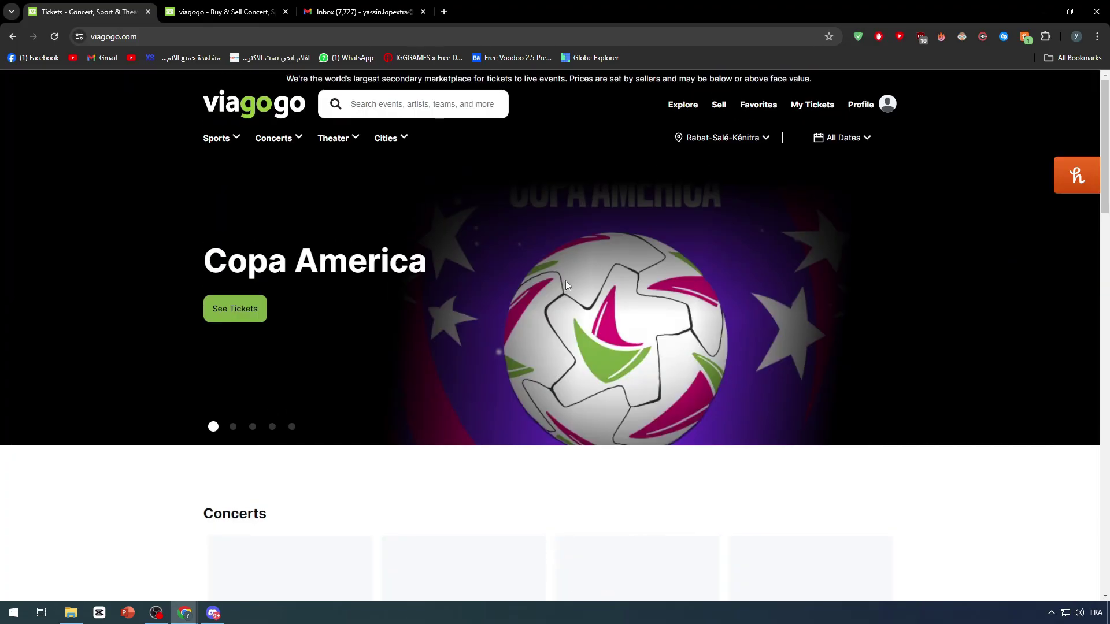